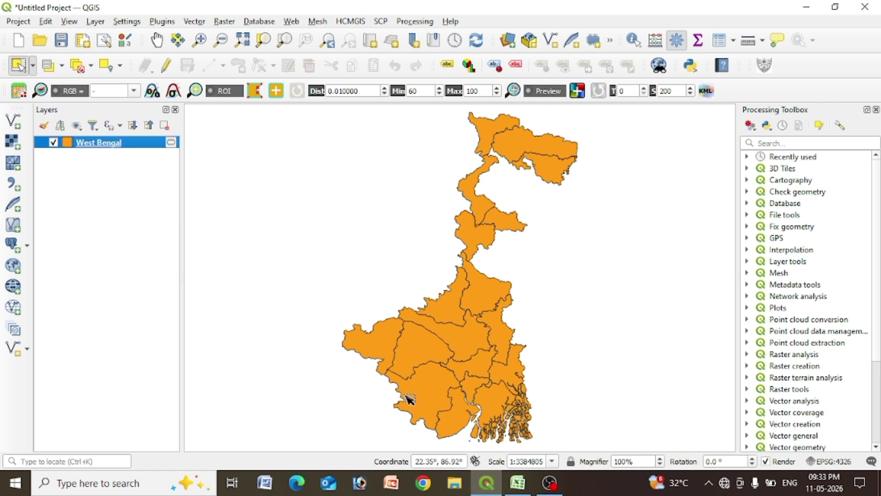
Open the West Bengal layer's attribute table and move it aside so that the district map is visible
{"action": "right_click", "coordinate": [122, 144]}
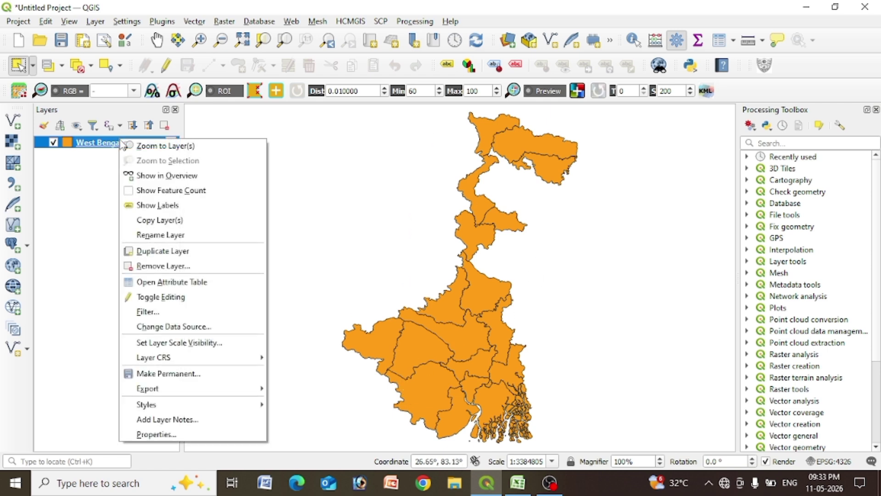
{"action": "left_click", "coordinate": [95, 147]}
{"action": "right_click", "coordinate": [95, 147]}
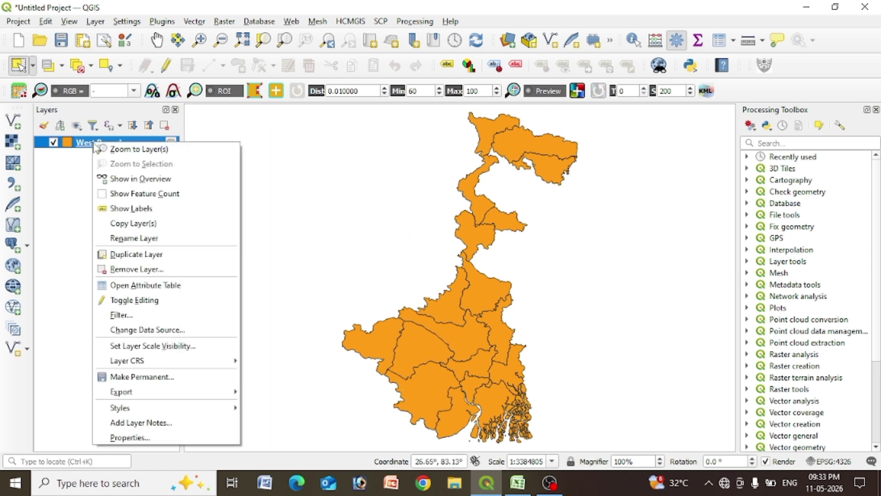
{"action": "left_click", "coordinate": [134, 286]}
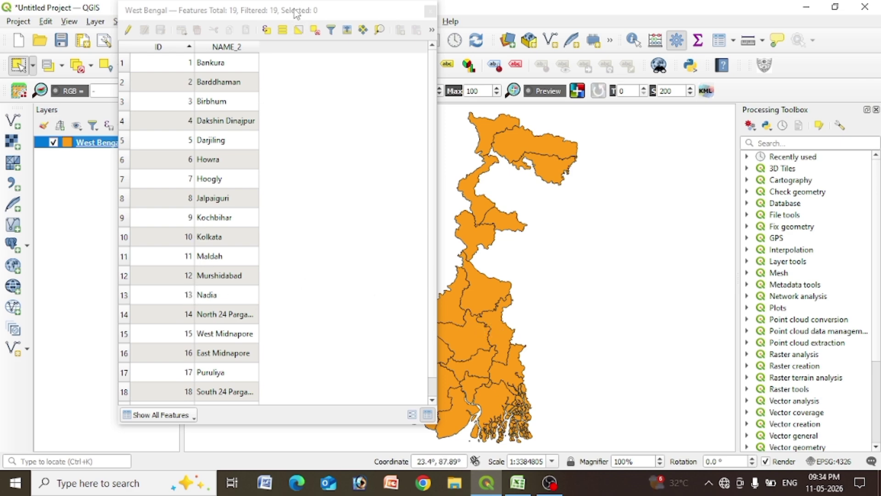
{"action": "left_click_drag", "start_coordinate": [295, 11], "coordinate": [200, 47]}
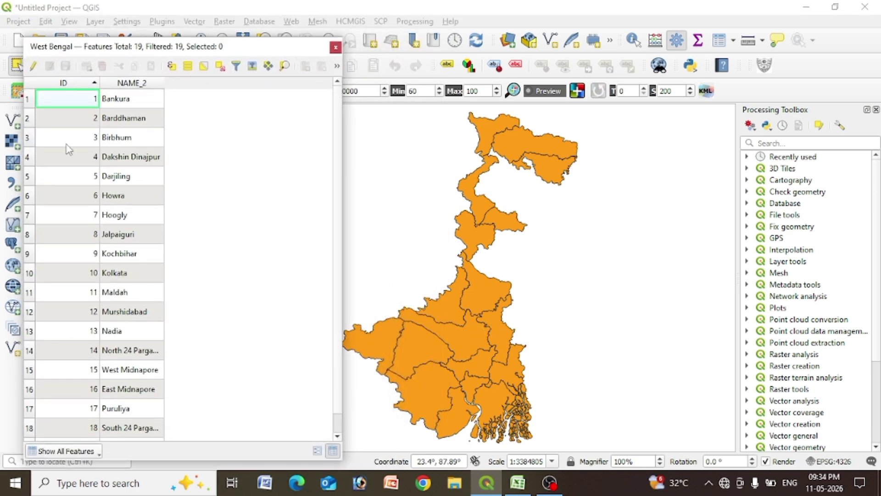
Select the Howra record in the attribute table, then select the Puruliya district on the map
{"action": "left_click", "coordinate": [133, 197]}
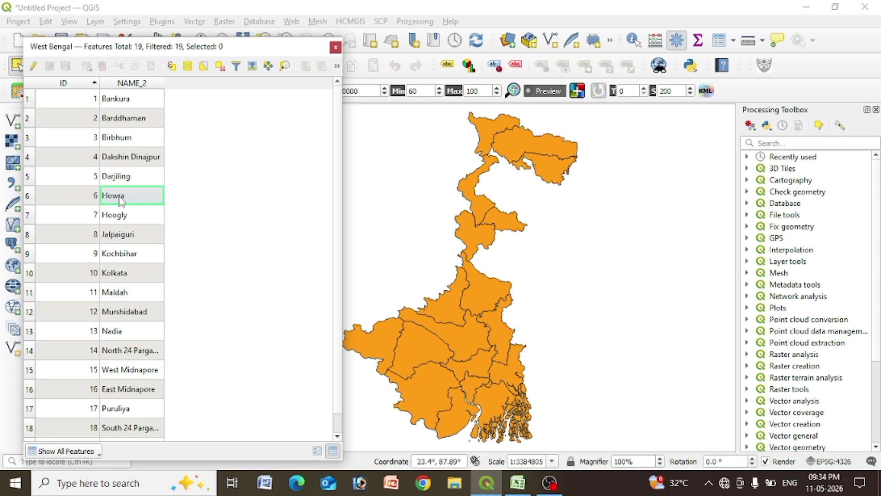
{"action": "left_click", "coordinate": [31, 201]}
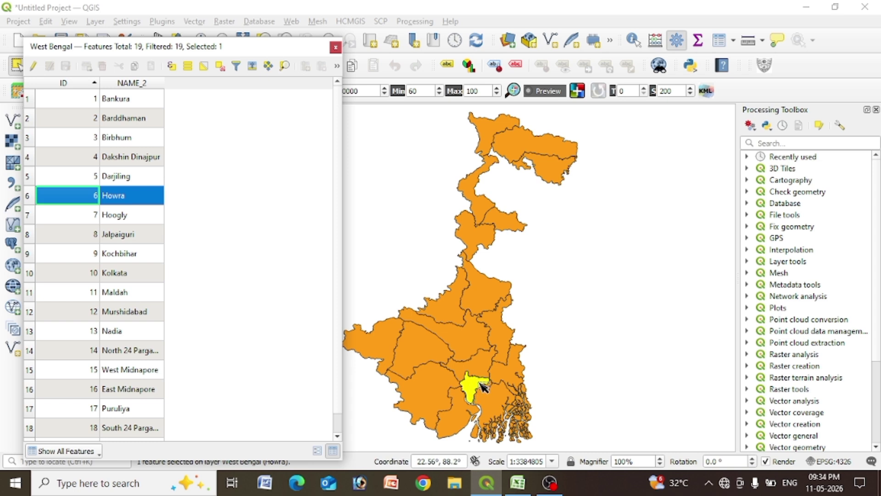
{"action": "left_click", "coordinate": [385, 351]}
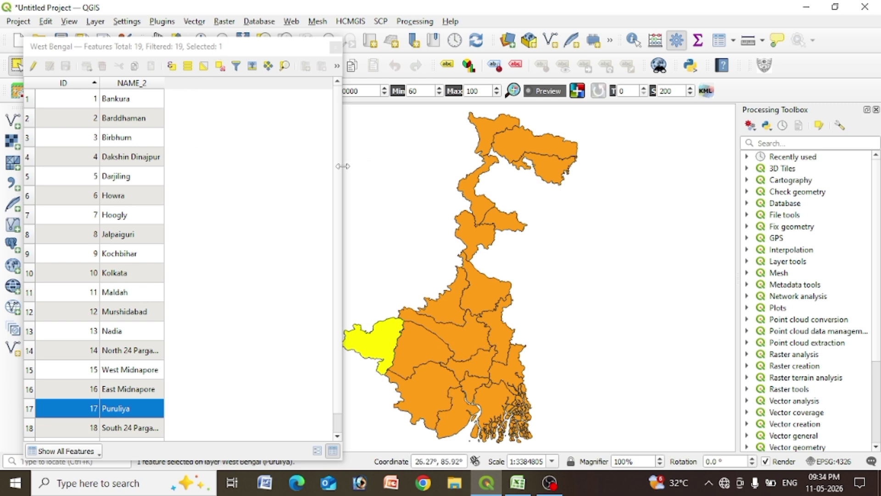
Widen the attribute table window, then close it and clear the feature selection on the map
{"action": "left_click_drag", "start_coordinate": [342, 166], "coordinate": [801, 166]}
{"action": "left_click_drag", "start_coordinate": [406, 44], "coordinate": [417, 23]}
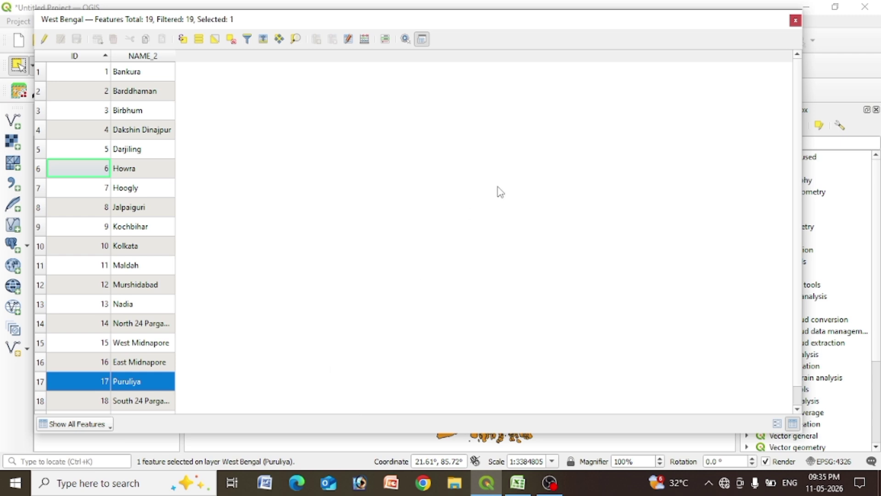
{"action": "left_click", "coordinate": [795, 20]}
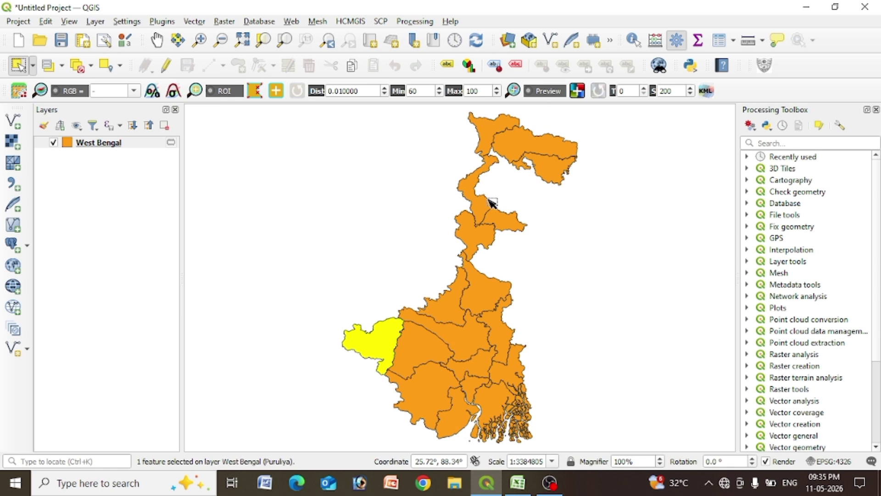
{"action": "left_click", "coordinate": [79, 66]}
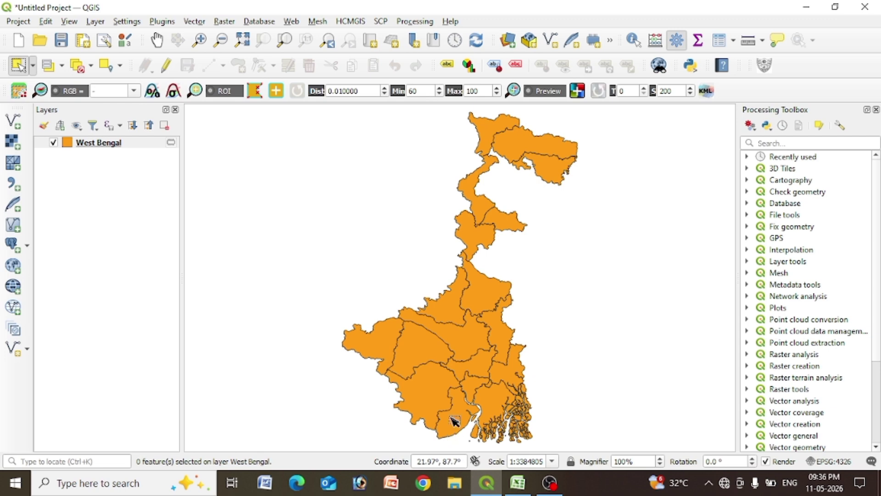
Put the West Bengal attribute table into edit mode and add a whole-number field named Population with length 10
{"action": "right_click", "coordinate": [124, 145]}
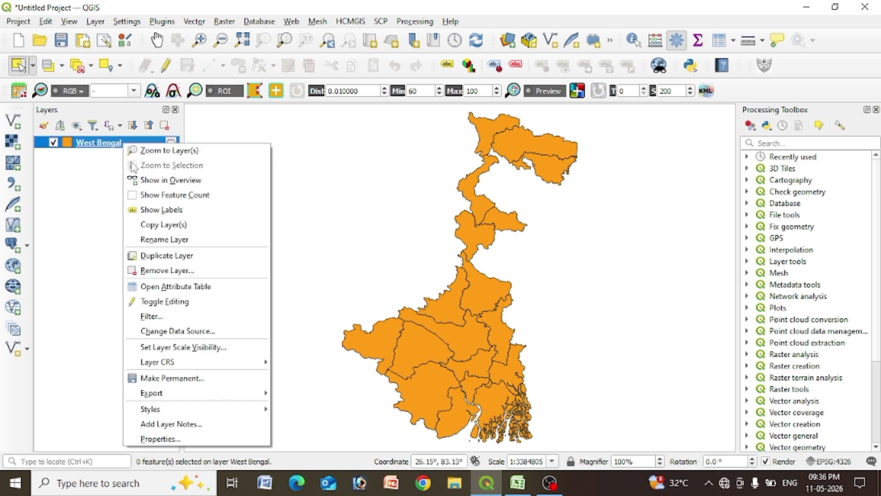
{"action": "left_click", "coordinate": [152, 287]}
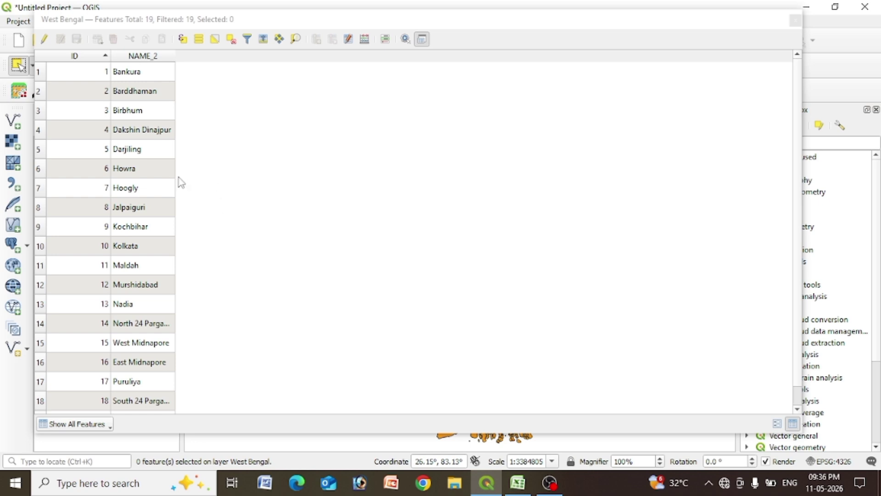
{"action": "left_click", "coordinate": [45, 39]}
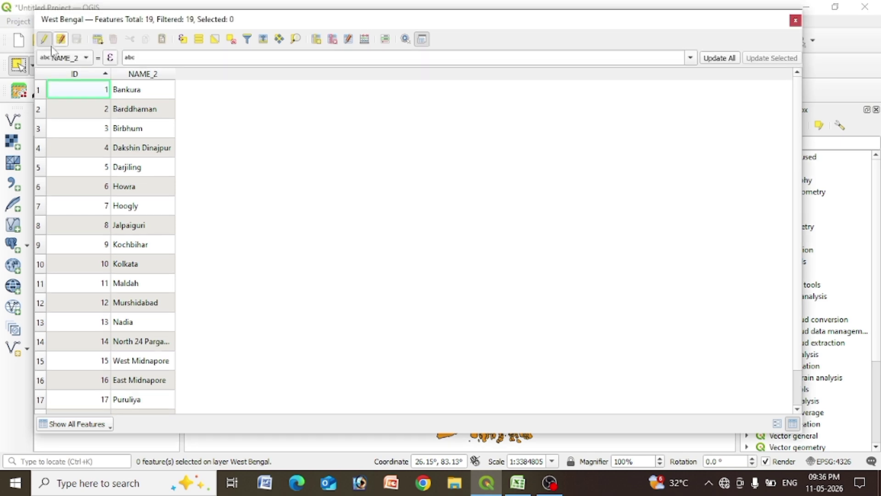
{"action": "left_click", "coordinate": [317, 40]}
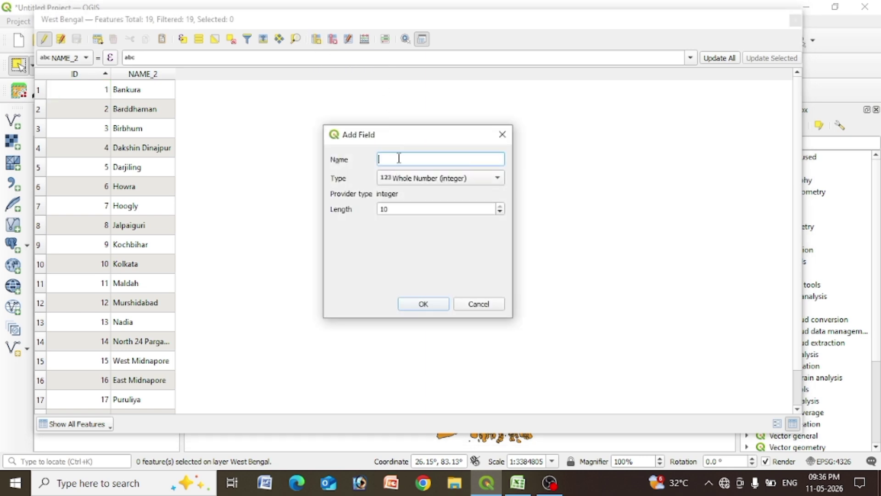
{"action": "type", "text": "Population"}
{"action": "left_click", "coordinate": [426, 305]}
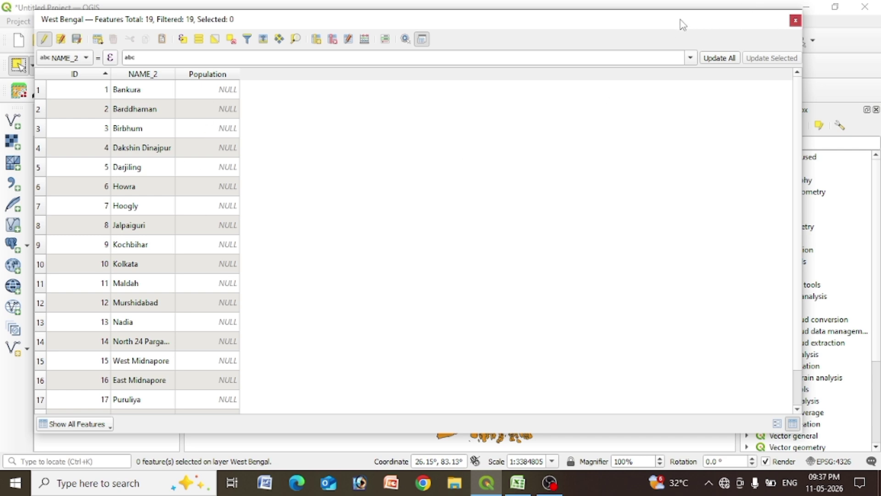
Compare the district data in the Book1 workbook in Excel with the West Bengal attribute table in QGIS
{"action": "left_click_drag", "start_coordinate": [681, 25], "coordinate": [710, 31]}
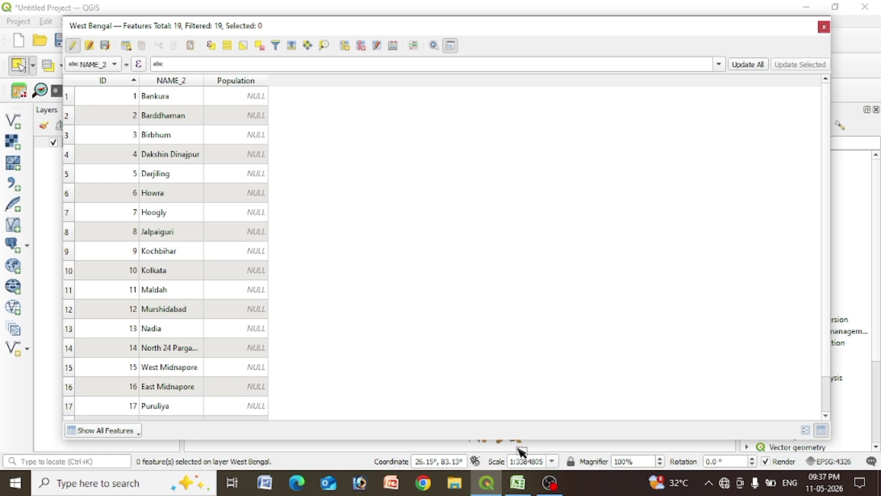
{"action": "left_click", "coordinate": [517, 483]}
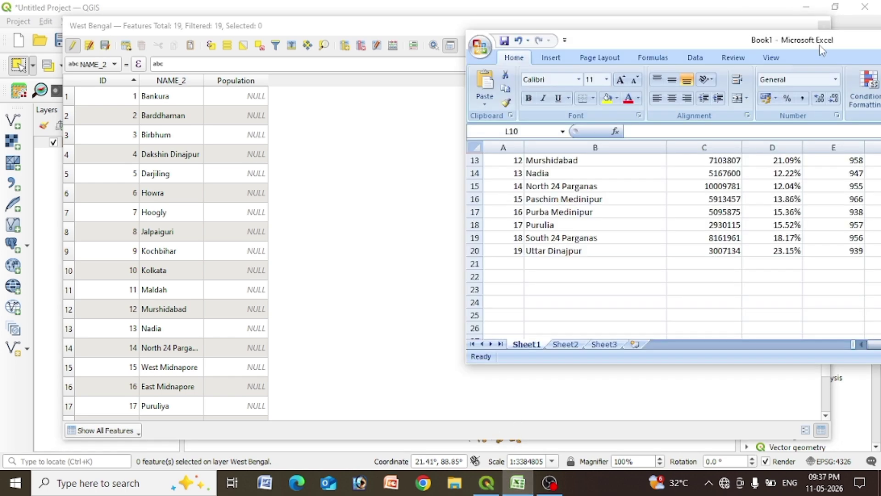
{"action": "left_click_drag", "start_coordinate": [820, 46], "coordinate": [530, 44]}
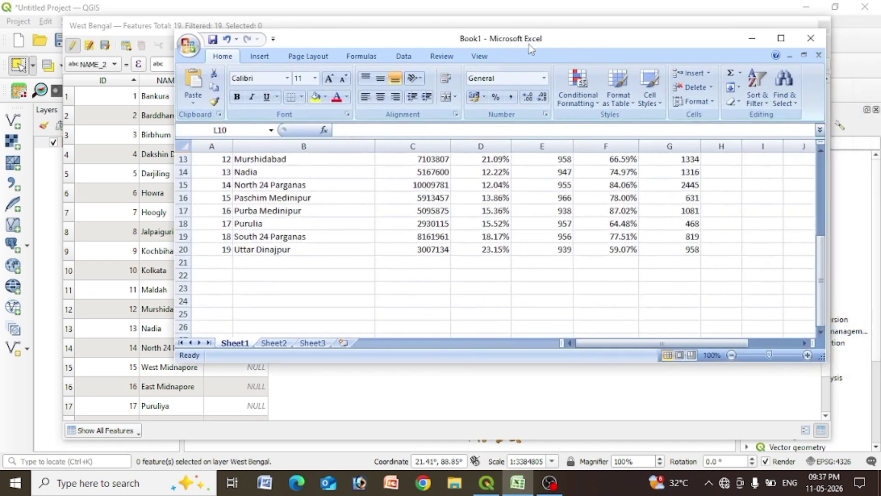
{"action": "left_click", "coordinate": [783, 42]}
{"action": "scroll", "coordinate": [418, 194], "scroll_direction": "up", "scroll_amount": 4}
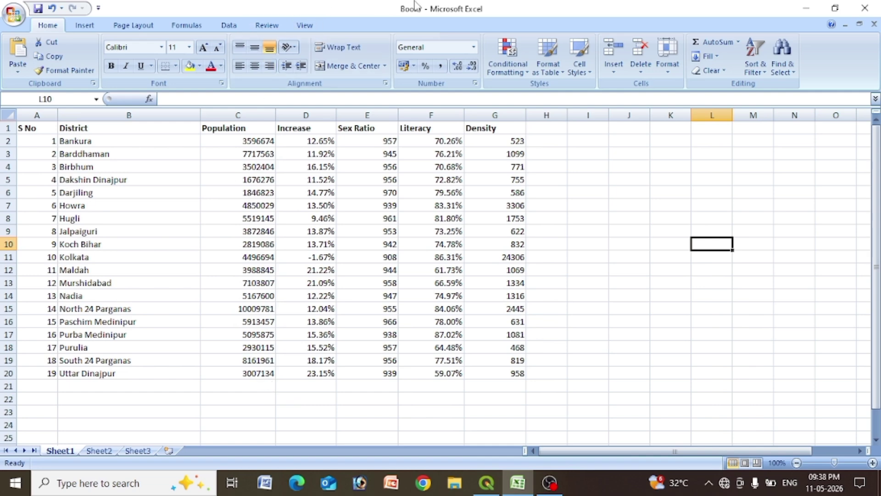
{"action": "left_click", "coordinate": [486, 483]}
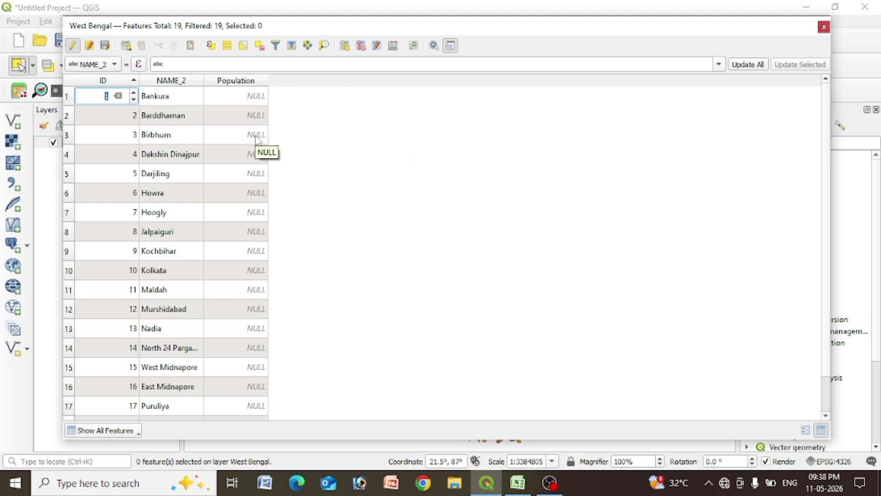
{"action": "left_click", "coordinate": [518, 482]}
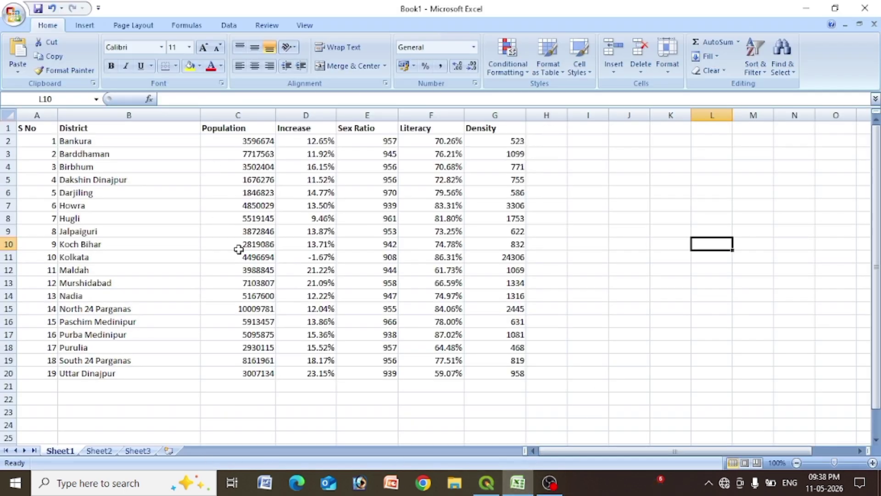
{"action": "left_click", "coordinate": [487, 482]}
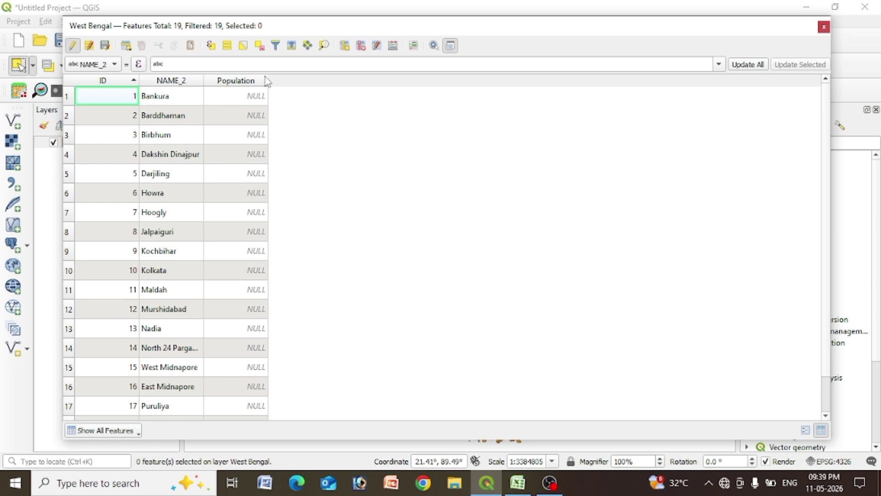
Delete the Population field from the West Bengal layer, save the layer edits and close the attribute table
{"action": "left_click", "coordinate": [72, 46]}
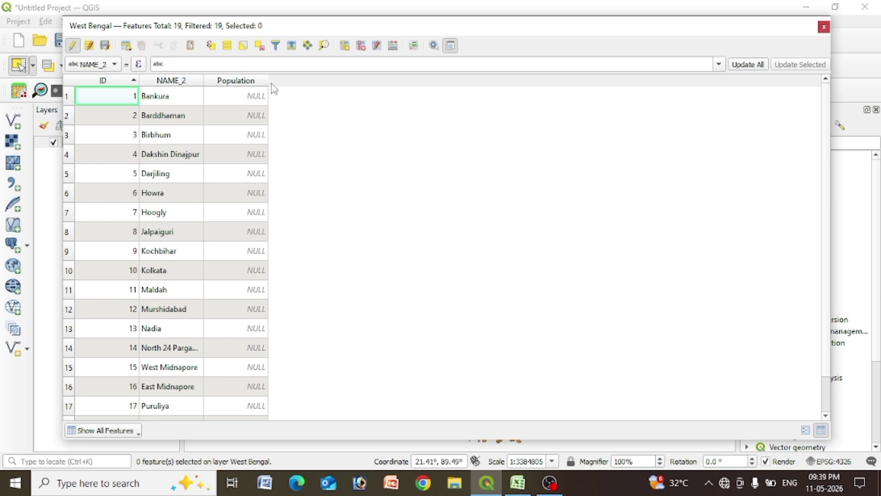
{"action": "left_click", "coordinate": [361, 49]}
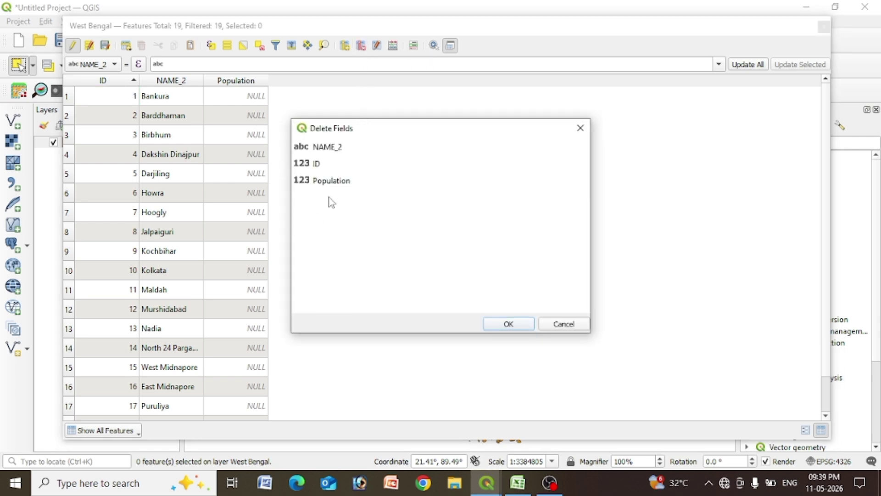
{"action": "left_click", "coordinate": [330, 183]}
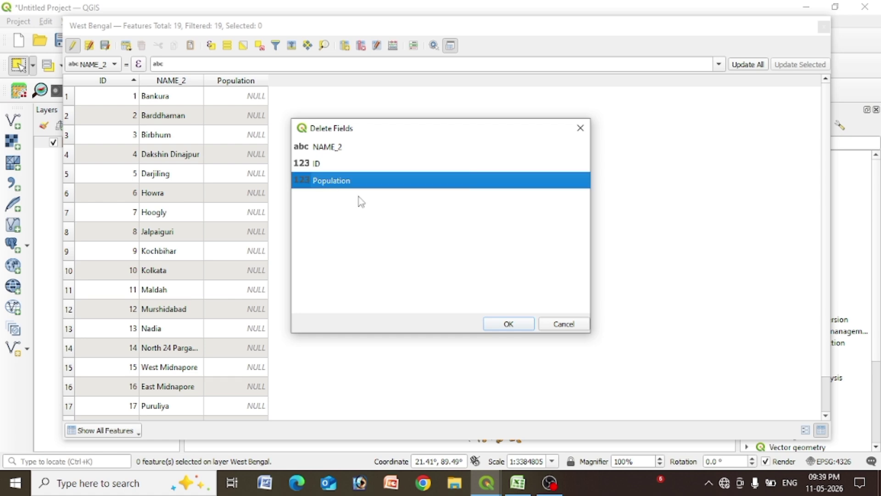
{"action": "left_click", "coordinate": [496, 326]}
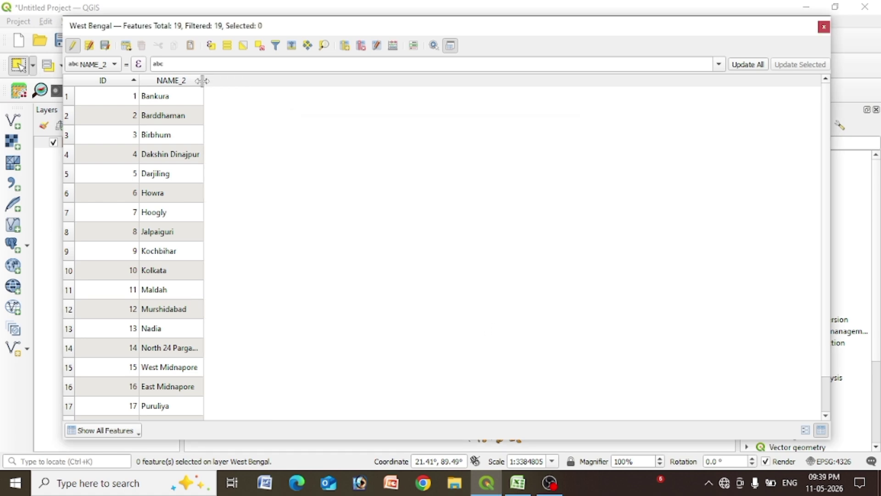
{"action": "left_click", "coordinate": [73, 45]}
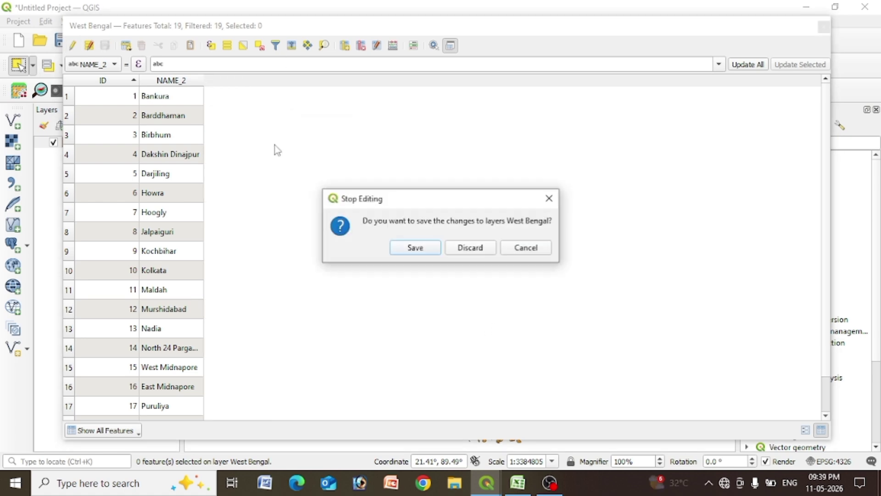
{"action": "left_click", "coordinate": [416, 248]}
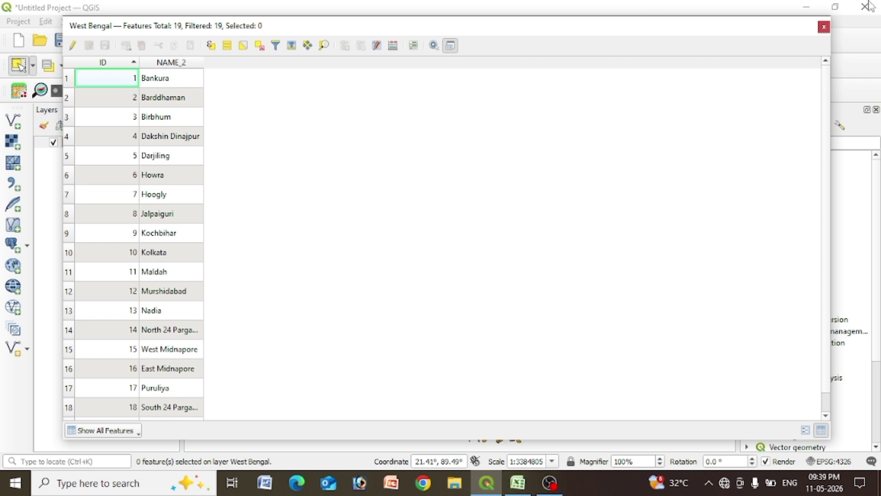
{"action": "left_click", "coordinate": [824, 27]}
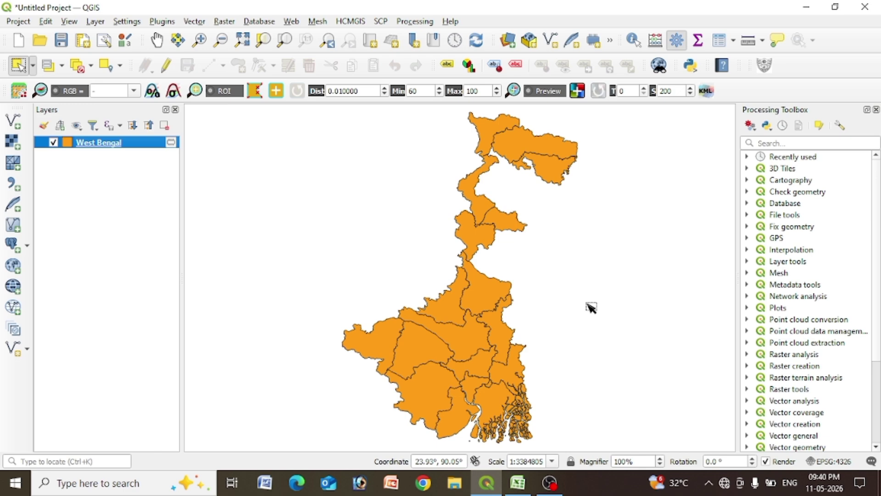
Review the district data in Excel, then switch to QGIS and reopen the West Bengal attribute table
{"action": "left_click", "coordinate": [518, 483]}
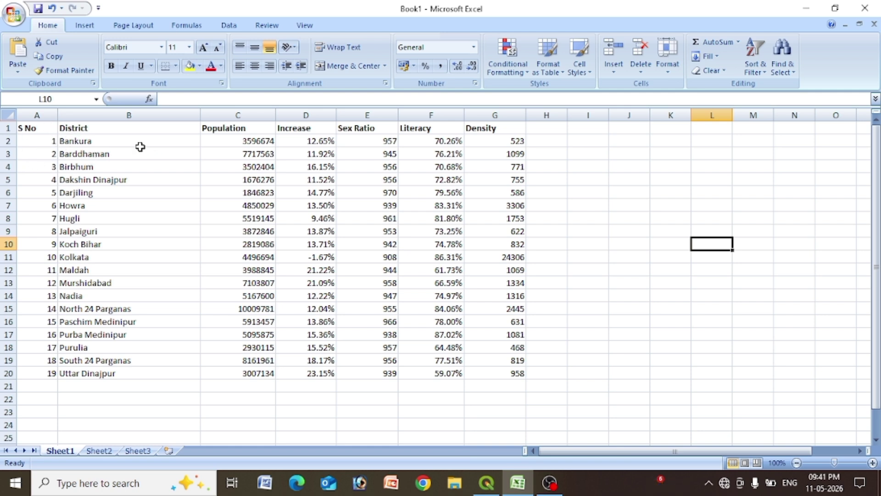
{"action": "left_click", "coordinate": [488, 491]}
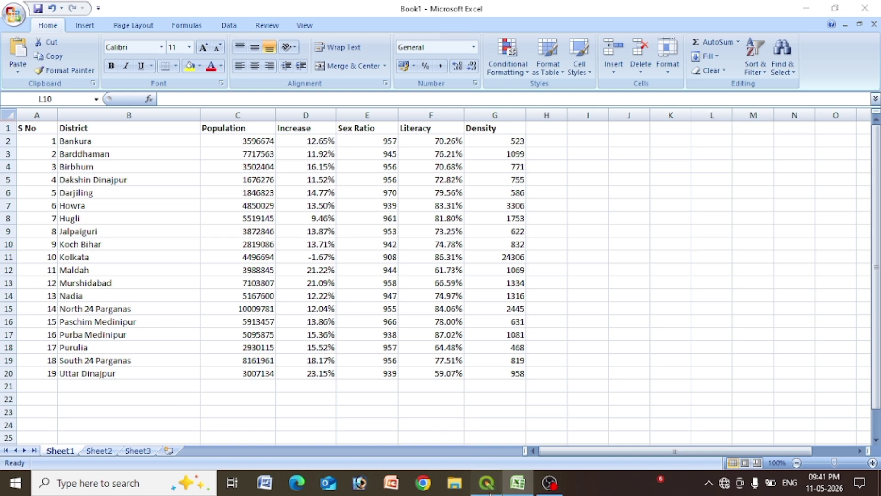
{"action": "right_click", "coordinate": [103, 144]}
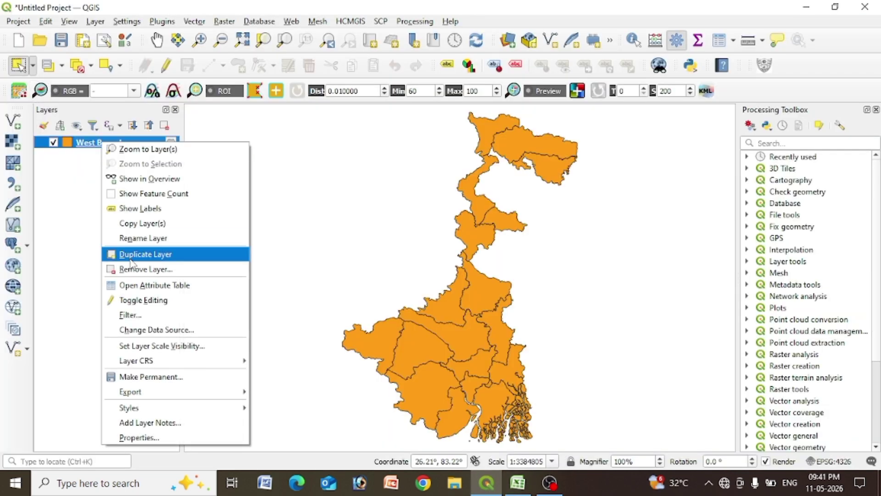
{"action": "left_click", "coordinate": [134, 285]}
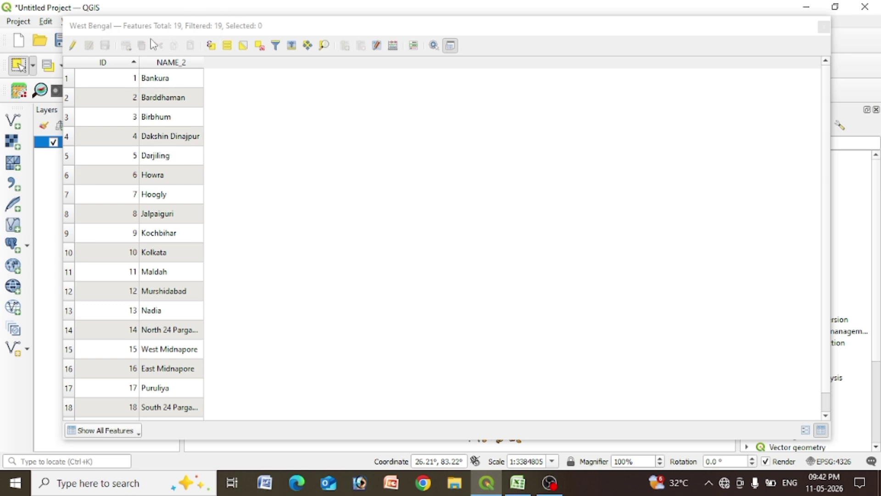
Switch to Excel and start saving a copy of the Book1 workbook in the HDI folder under the name Dataset
{"action": "left_click", "coordinate": [518, 483]}
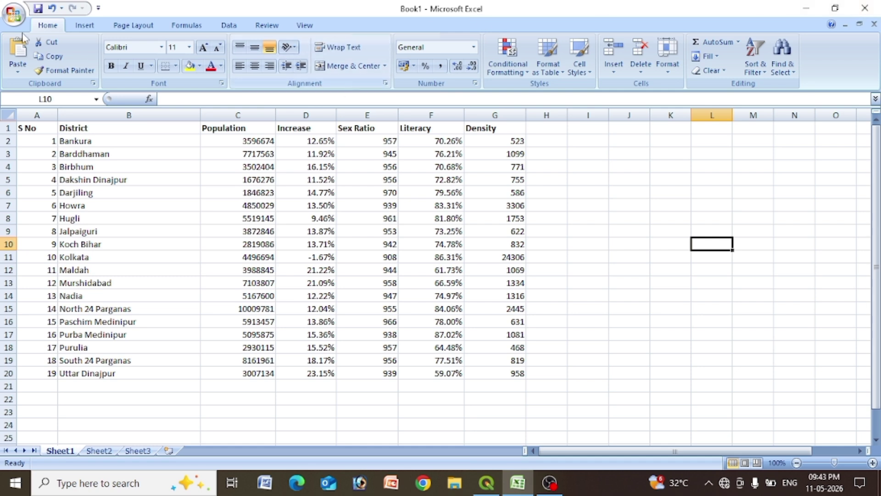
{"action": "left_click", "coordinate": [12, 16]}
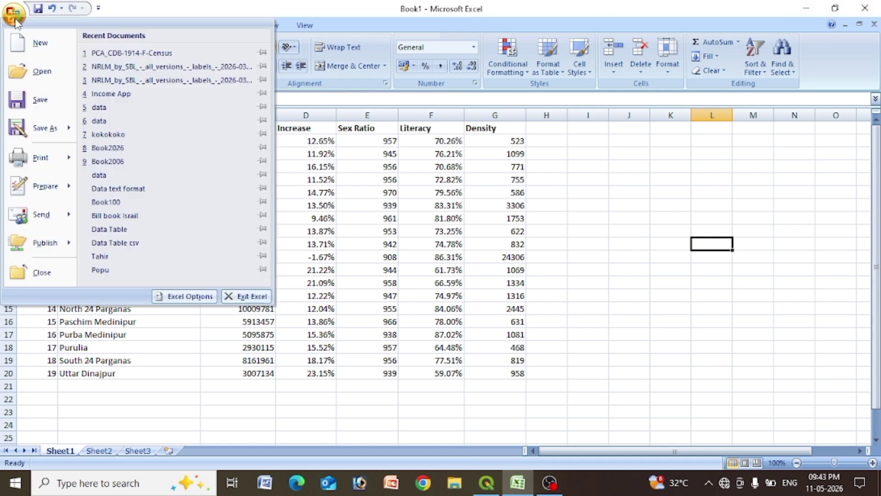
{"action": "left_click", "coordinate": [37, 133]}
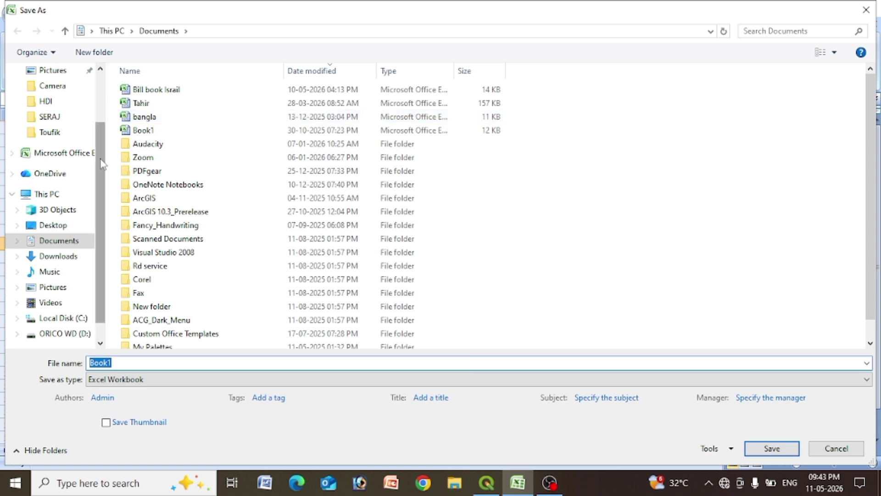
{"action": "left_click", "coordinate": [45, 104]}
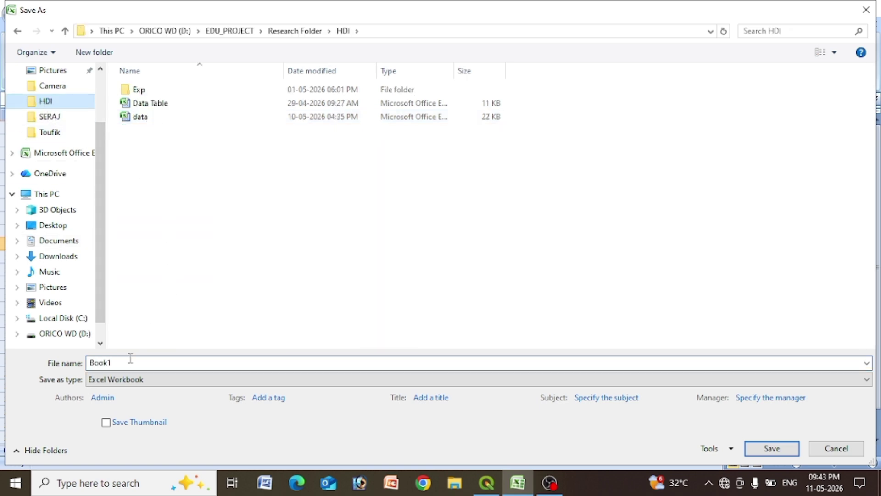
{"action": "left_click", "coordinate": [106, 365]}
{"action": "double_click", "coordinate": [136, 364]}
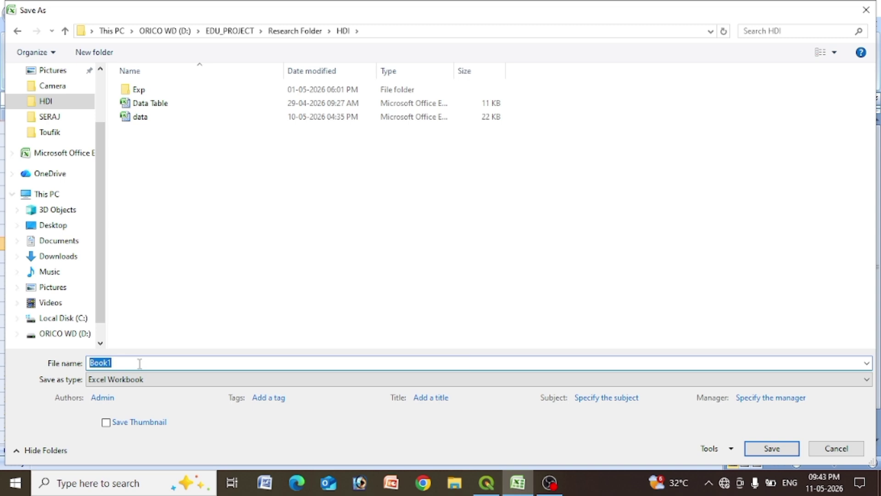
{"action": "type", "text": "Dat"}
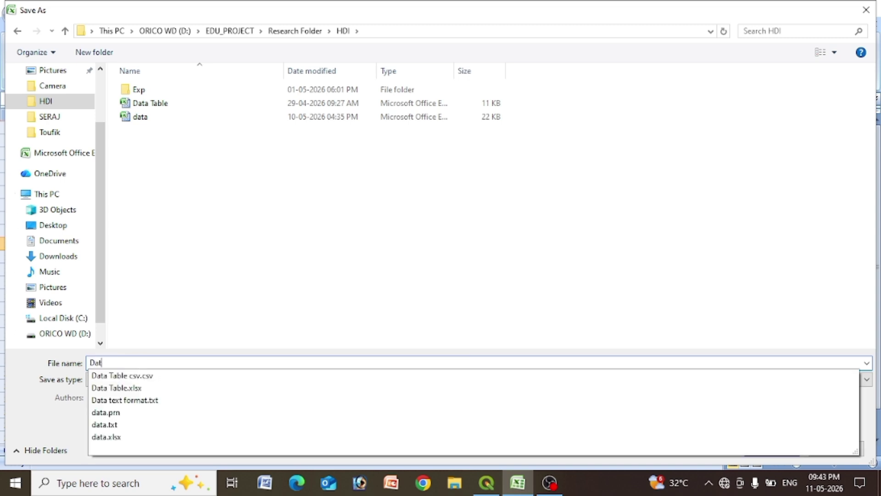
{"action": "type", "text": "aset"}
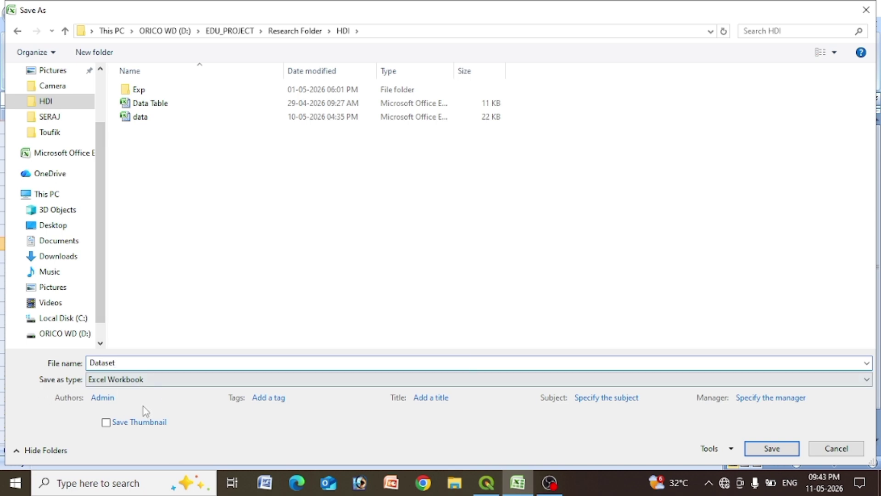
Set the file type to CSV (Comma delimited) and save only the active sheet in that format
{"action": "left_click", "coordinate": [142, 379]}
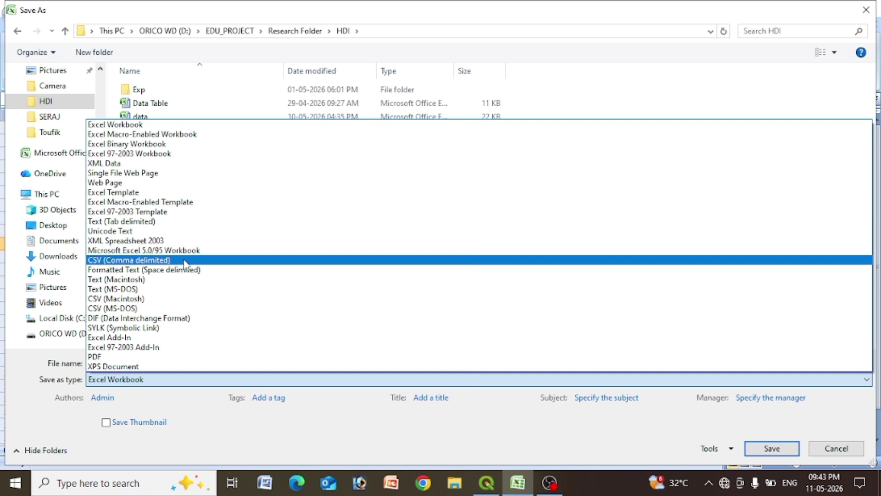
{"action": "left_click", "coordinate": [174, 406]}
{"action": "left_click", "coordinate": [149, 381]}
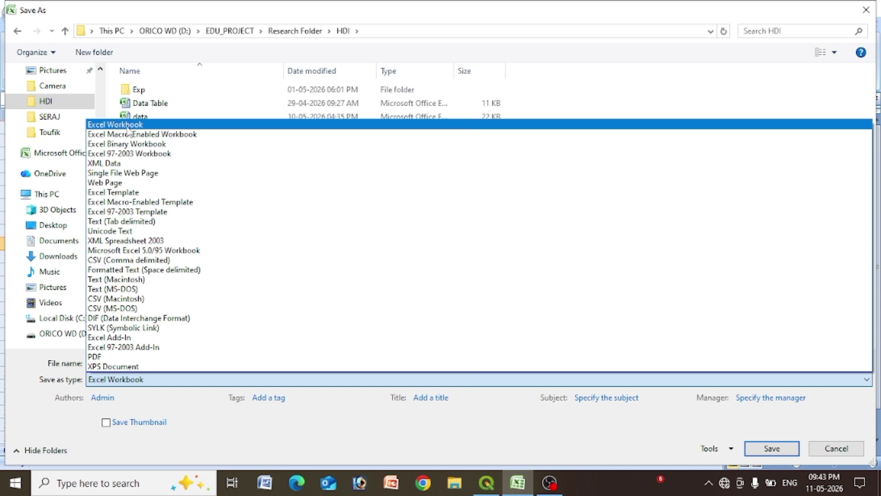
{"action": "left_click", "coordinate": [44, 419]}
{"action": "left_click", "coordinate": [115, 379]}
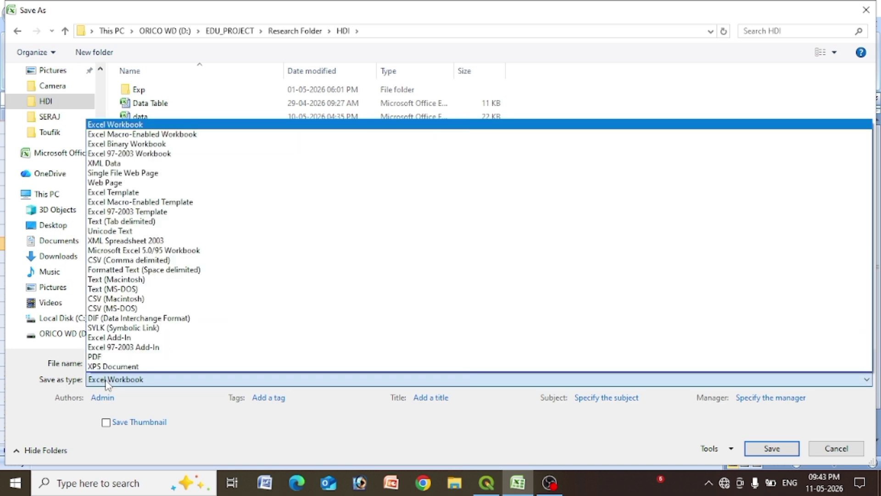
{"action": "left_click", "coordinate": [143, 260]}
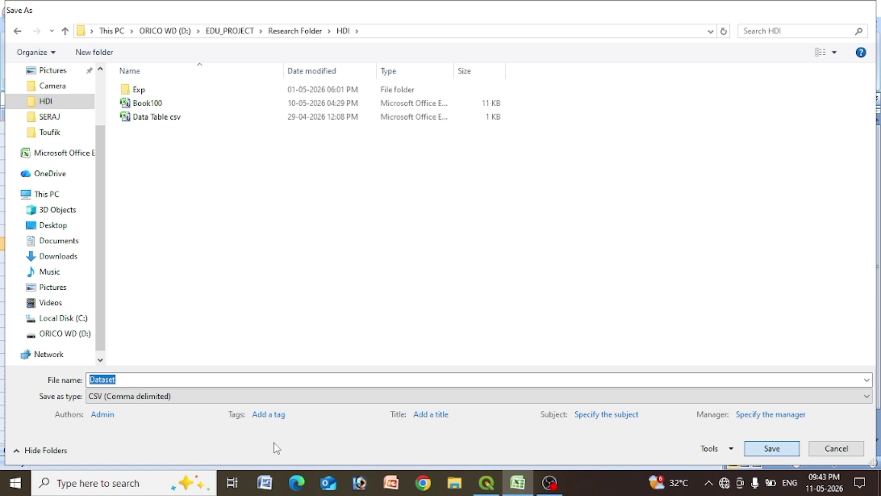
{"action": "key", "text": "Escape"}
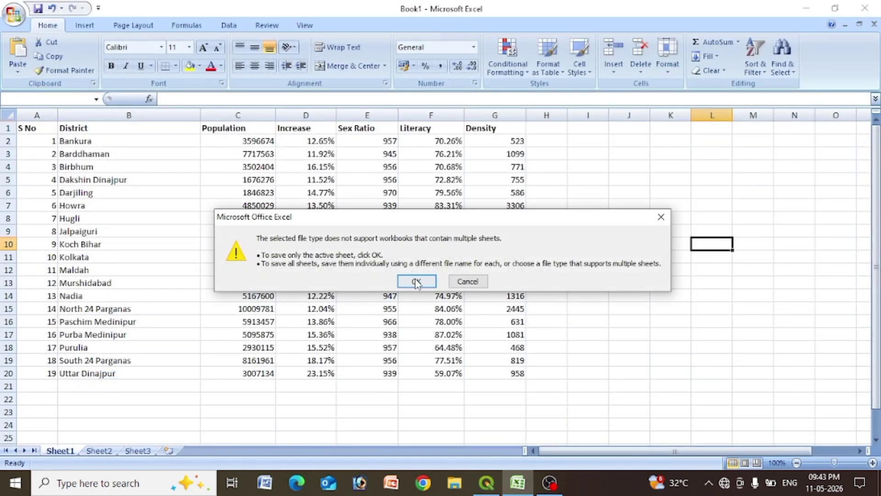
{"action": "left_click", "coordinate": [416, 280]}
{"action": "left_click", "coordinate": [389, 285]}
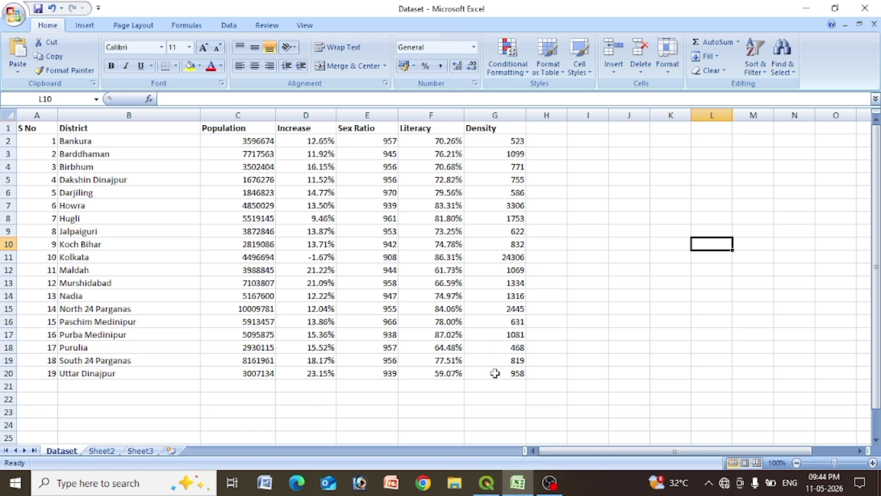
Switch to QGIS, review the West Bengal layer's attribute table and close it
{"action": "left_click", "coordinate": [486, 481]}
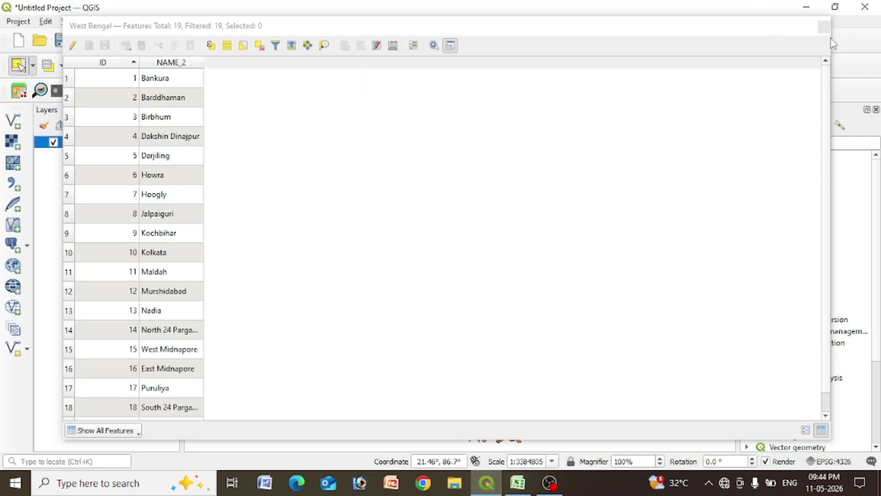
{"action": "left_click", "coordinate": [823, 27]}
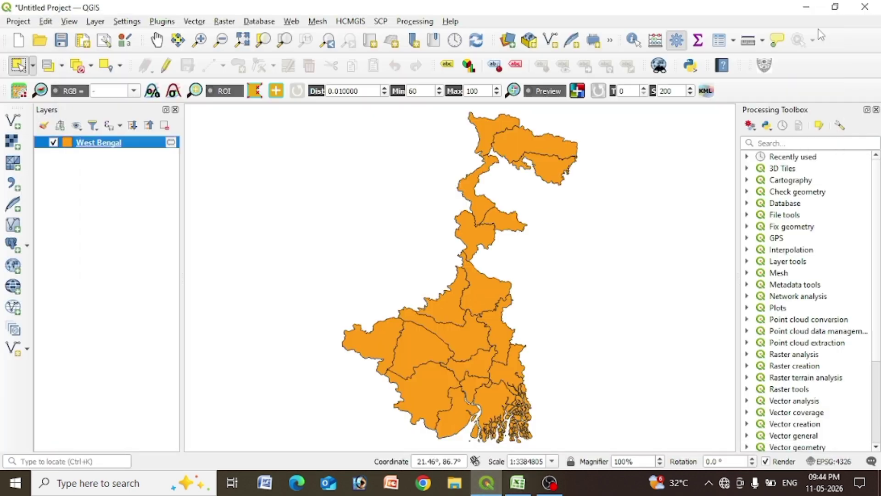
{"action": "right_click", "coordinate": [113, 151]}
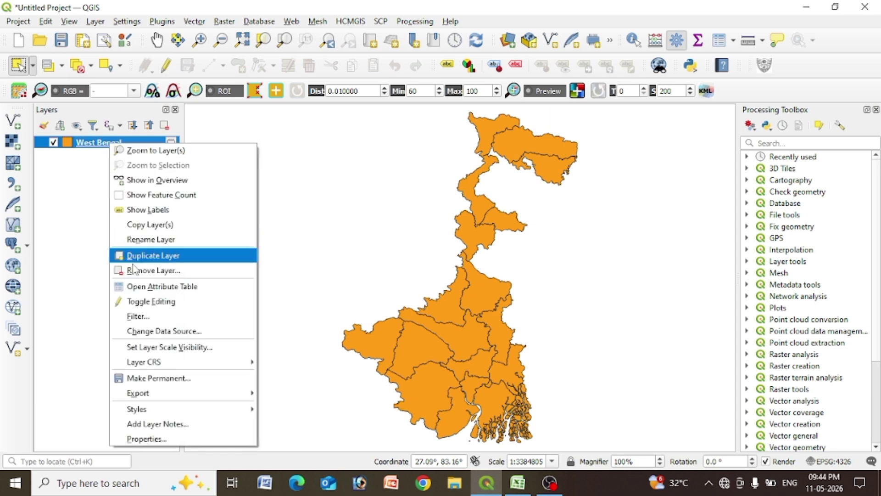
{"action": "left_click", "coordinate": [140, 286]}
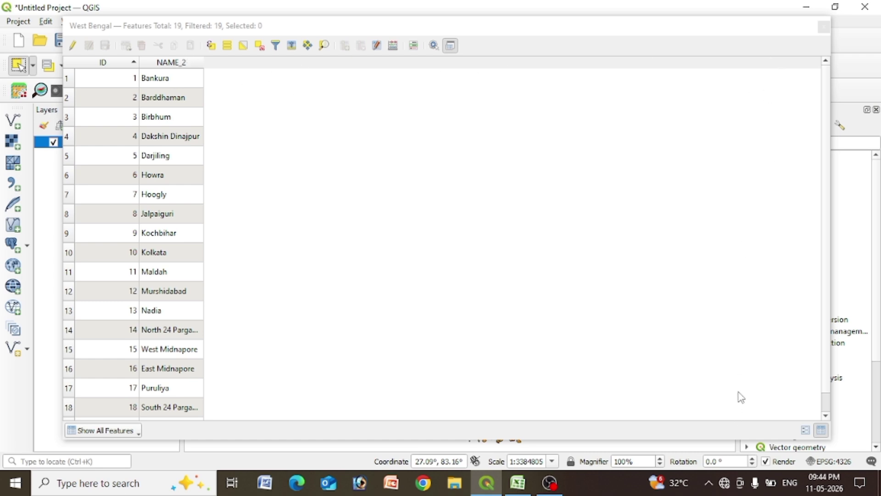
{"action": "left_click", "coordinate": [824, 28]}
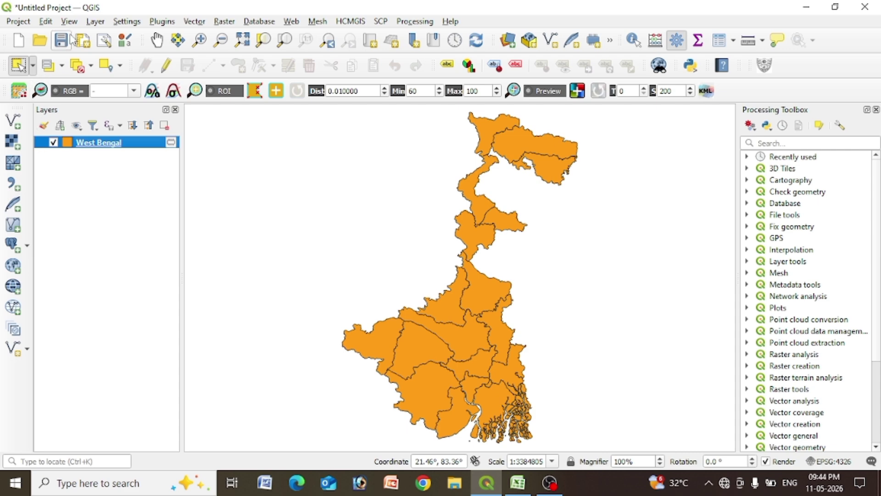
{"action": "left_click", "coordinate": [95, 21]}
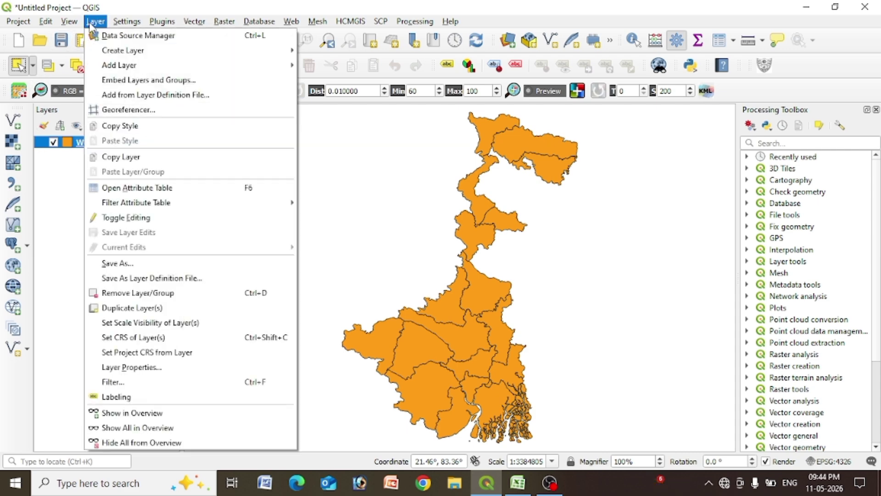
{"action": "mouse_move", "coordinate": [123, 66]}
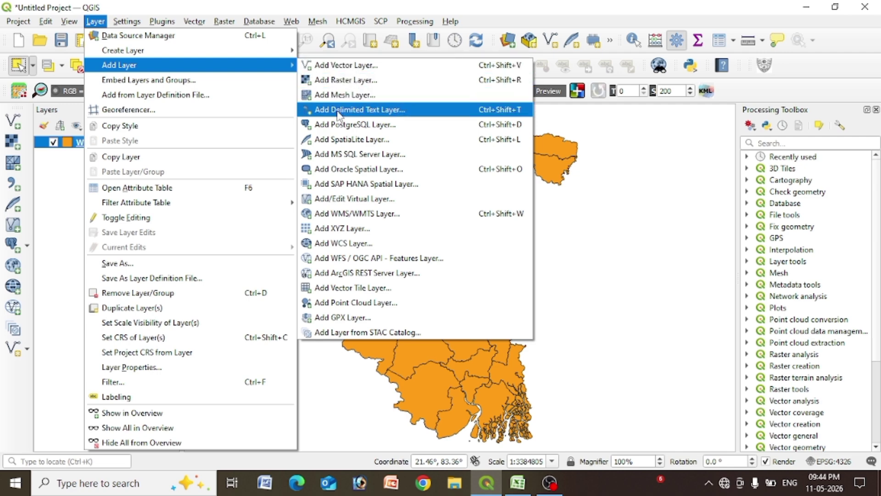
{"action": "left_click", "coordinate": [389, 113]}
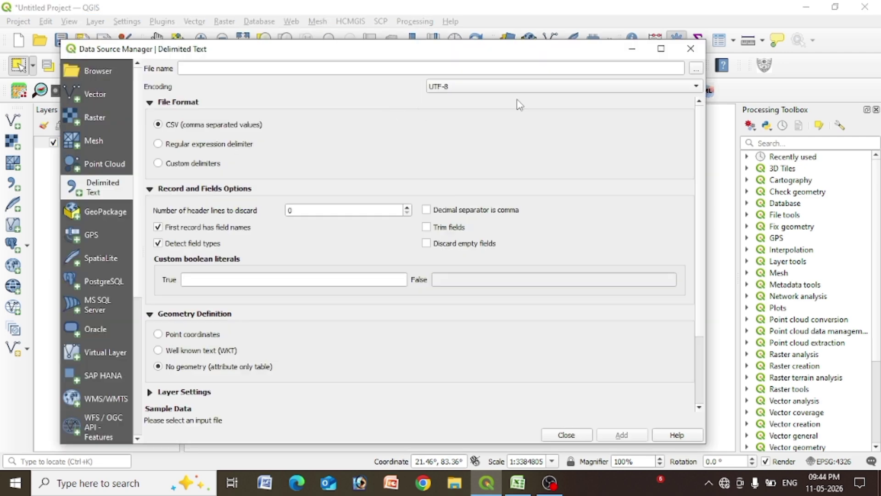
{"action": "left_click", "coordinate": [691, 44]}
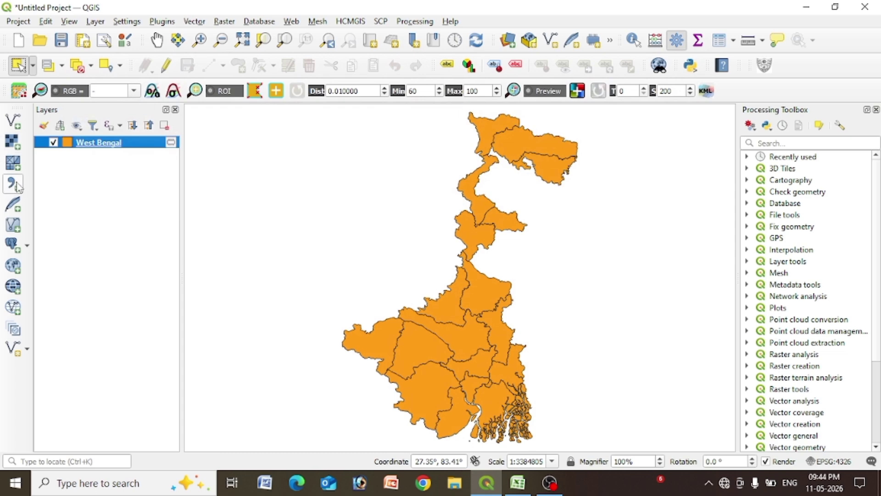
Start adding a delimited text layer and choose the Dataset CSV file from the HDI folder as its source
{"action": "left_click", "coordinate": [12, 187]}
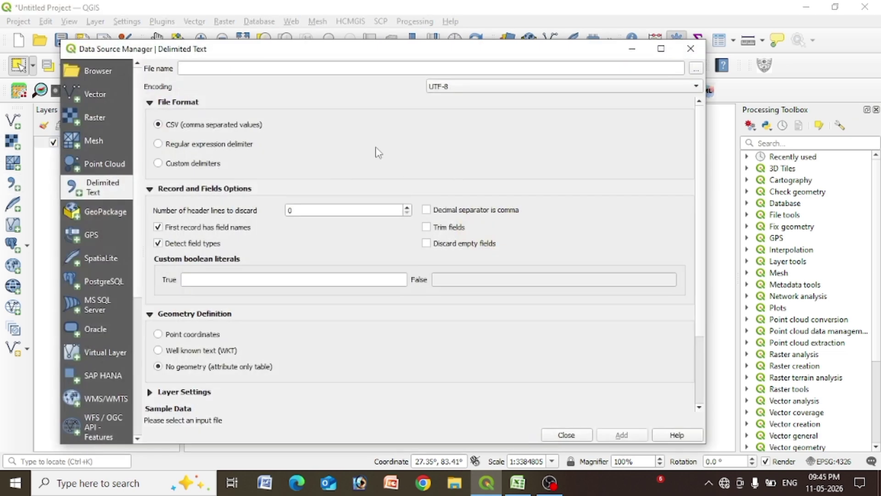
{"action": "left_click_drag", "start_coordinate": [410, 55], "coordinate": [409, 25]}
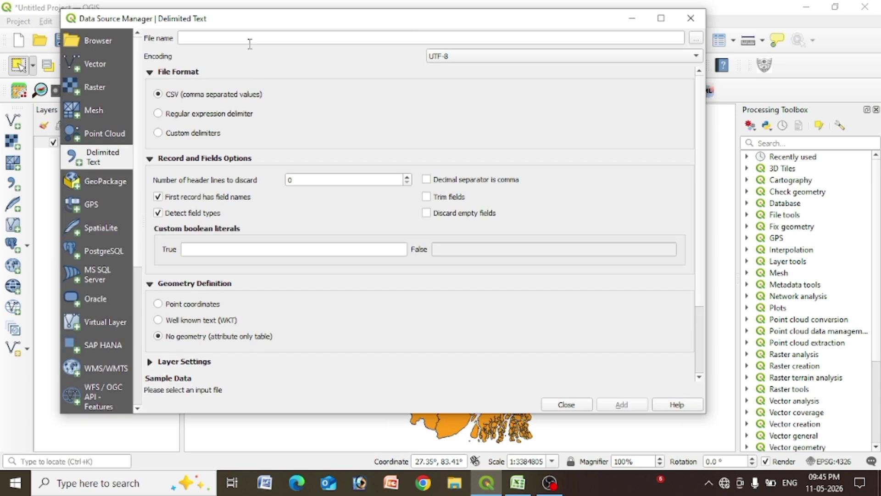
{"action": "left_click", "coordinate": [696, 41]}
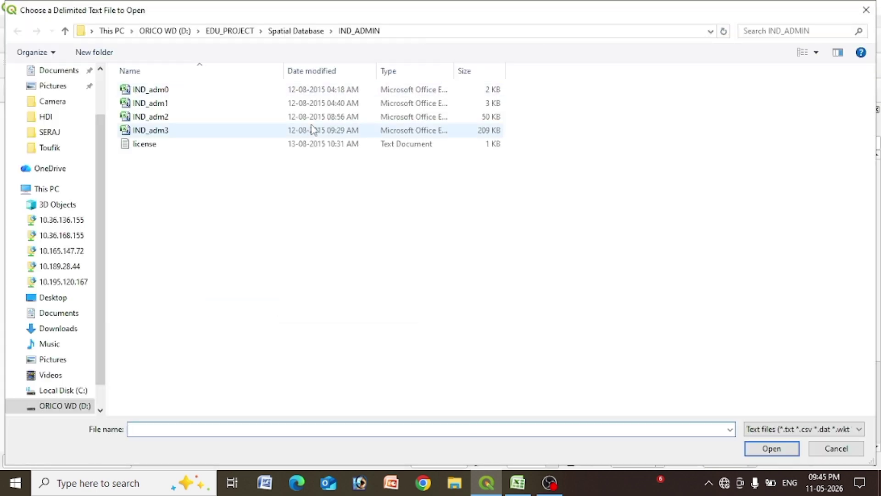
{"action": "left_click", "coordinate": [48, 119]}
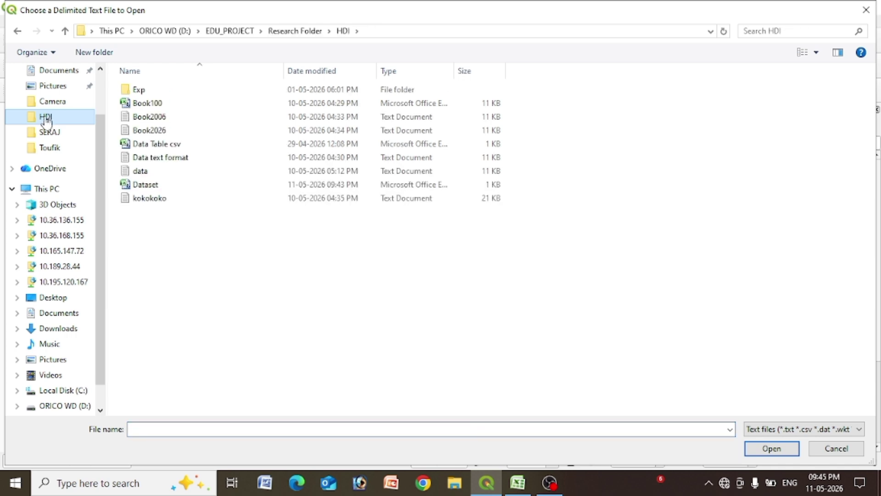
{"action": "left_click", "coordinate": [157, 185]}
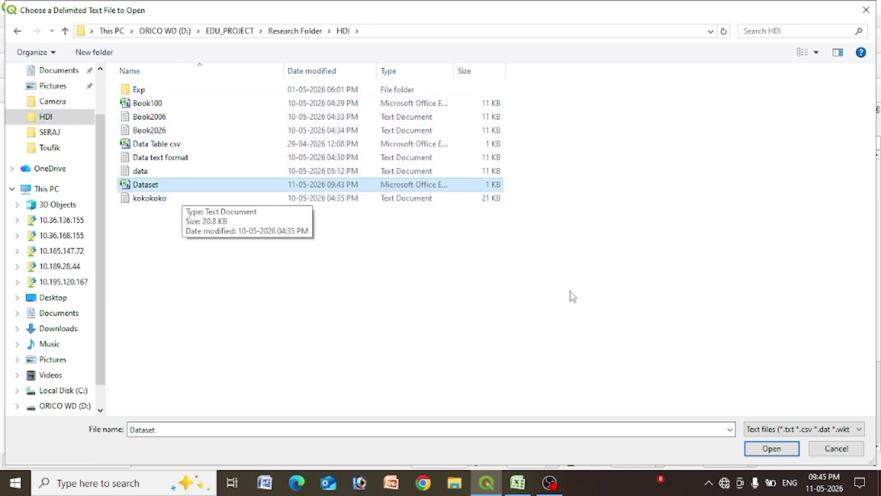
{"action": "left_click", "coordinate": [773, 451]}
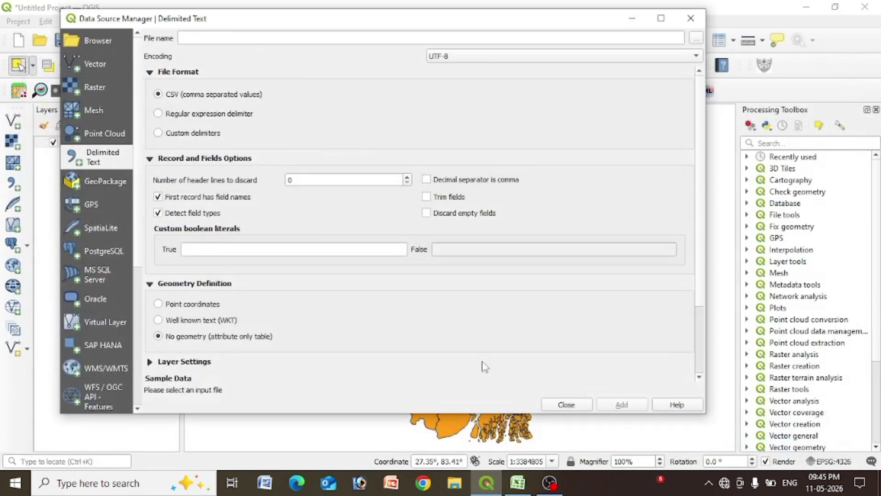
Check the file format, record and field options, geometry definition and sample data for the Dataset import
{"action": "scroll", "coordinate": [321, 323], "scroll_direction": "down", "scroll_amount": 3}
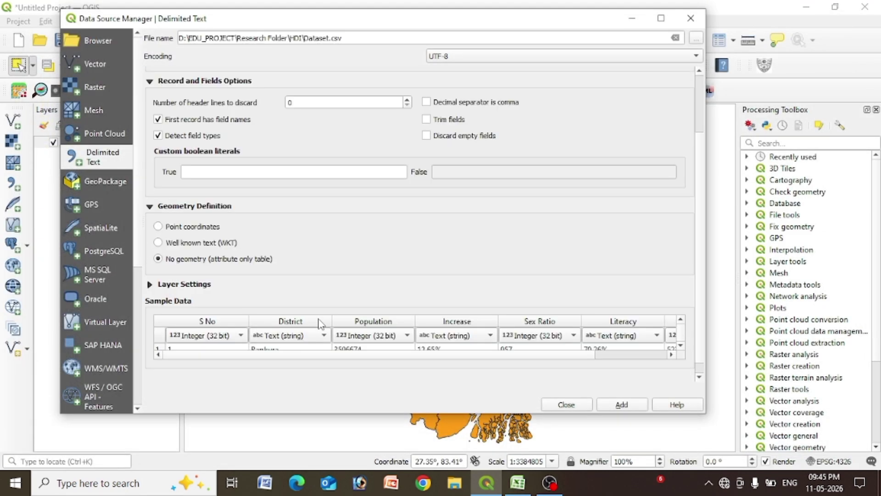
{"action": "scroll", "coordinate": [275, 281], "scroll_direction": "up", "scroll_amount": 3}
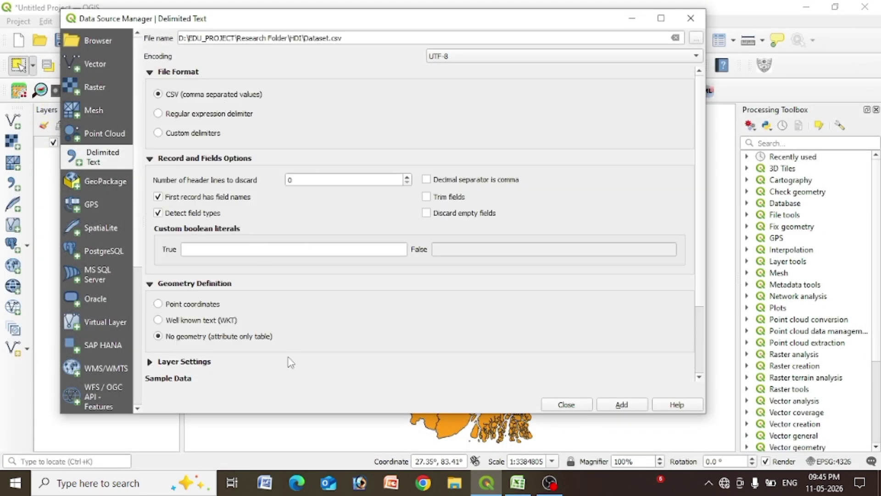
{"action": "scroll", "coordinate": [289, 362], "scroll_direction": "down", "scroll_amount": 2}
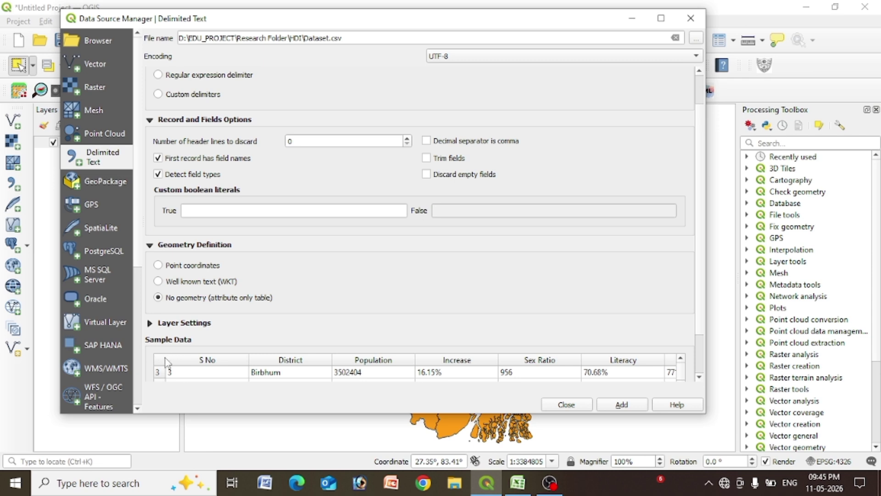
{"action": "scroll", "coordinate": [539, 370], "scroll_direction": "down", "scroll_amount": 3}
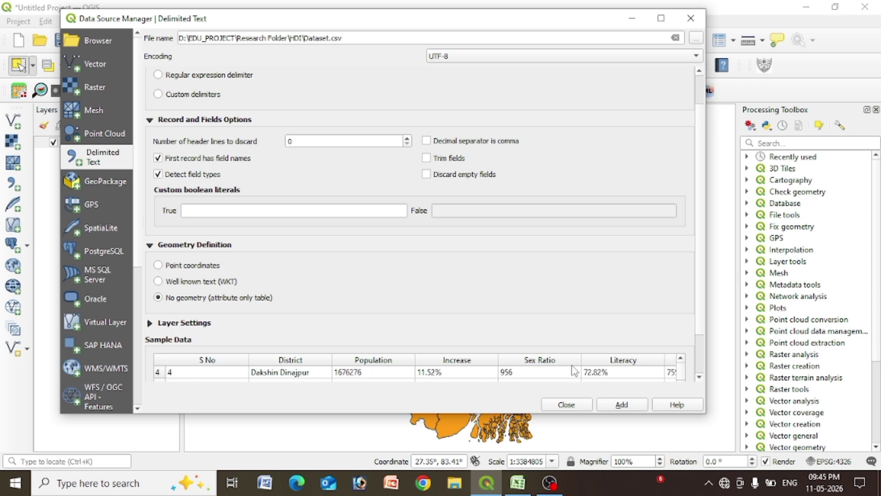
{"action": "scroll", "coordinate": [538, 371], "scroll_direction": "up", "scroll_amount": 3}
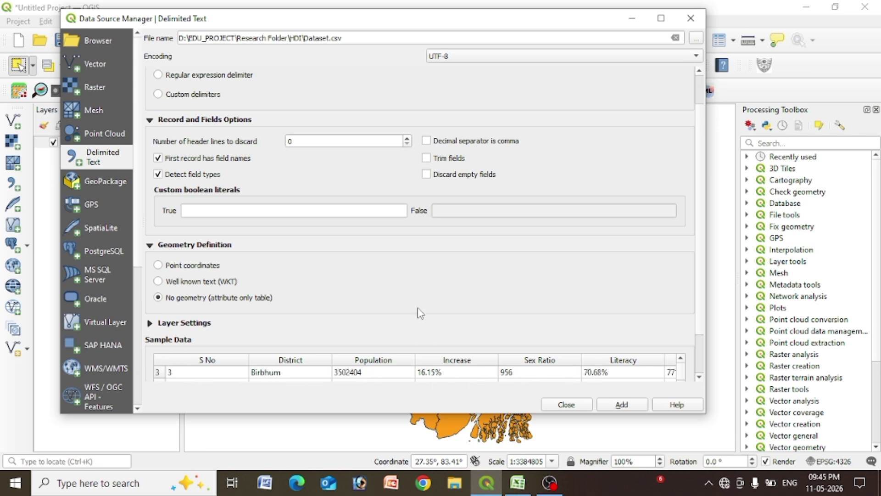
{"action": "scroll", "coordinate": [417, 305], "scroll_direction": "up", "scroll_amount": 2}
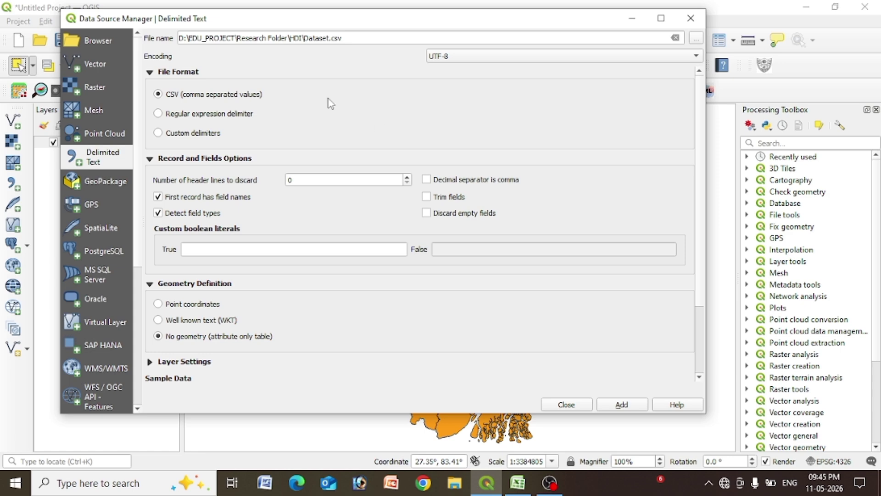
{"action": "scroll", "coordinate": [329, 127], "scroll_direction": "down", "scroll_amount": 2}
{"action": "scroll", "coordinate": [314, 266], "scroll_direction": "up", "scroll_amount": 2}
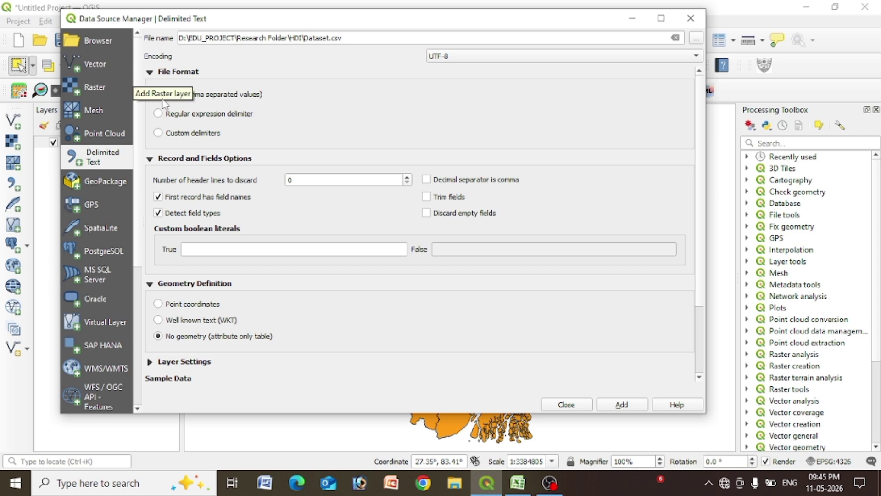
Add the Dataset CSV to the project as an attribute-only table and close the data source manager
{"action": "scroll", "coordinate": [167, 315], "scroll_direction": "down", "scroll_amount": 2}
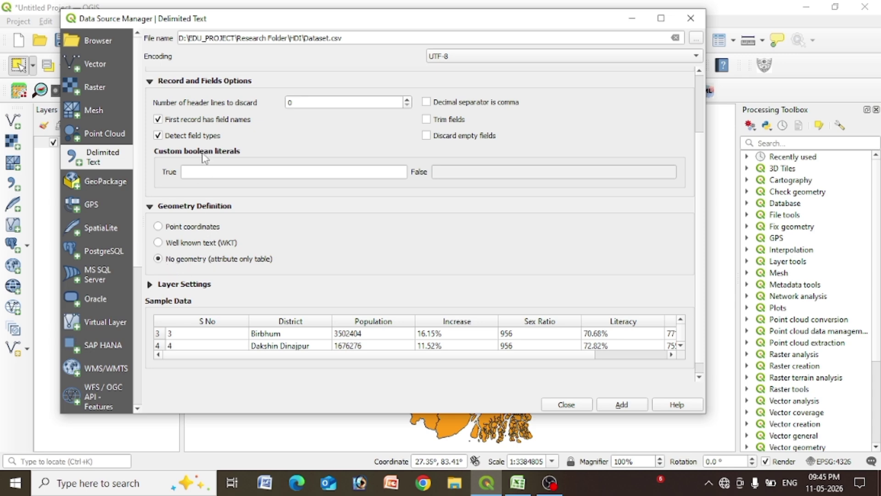
{"action": "left_click", "coordinate": [627, 403]}
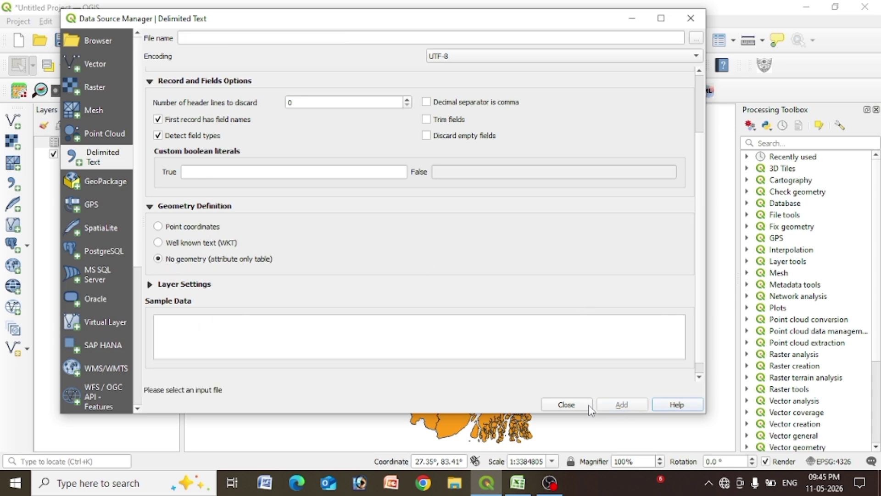
{"action": "left_click", "coordinate": [573, 406]}
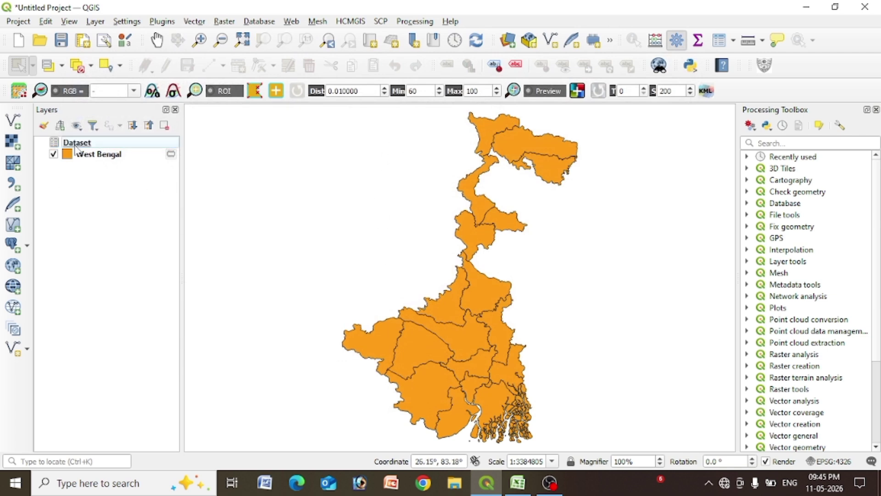
Open the join settings in the West Bengal layer's properties and start a new vector join
{"action": "left_click", "coordinate": [103, 213]}
{"action": "left_click", "coordinate": [92, 155]}
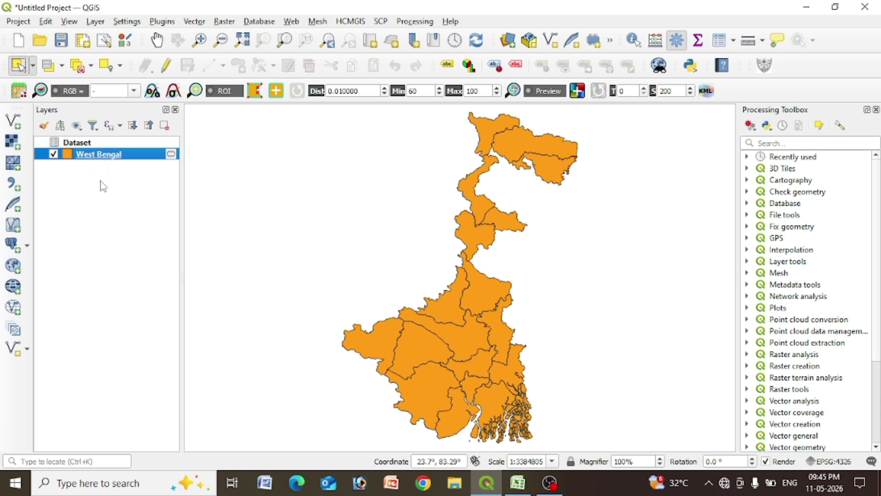
{"action": "right_click", "coordinate": [98, 155]}
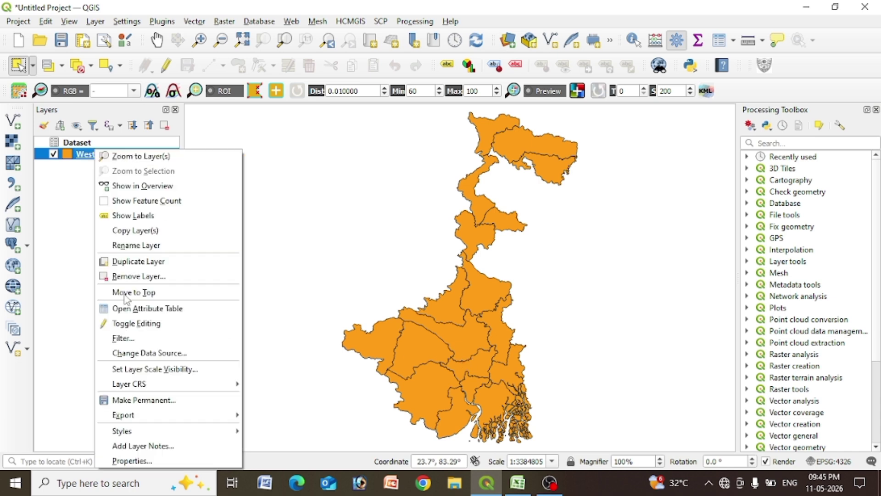
{"action": "left_click", "coordinate": [123, 461]}
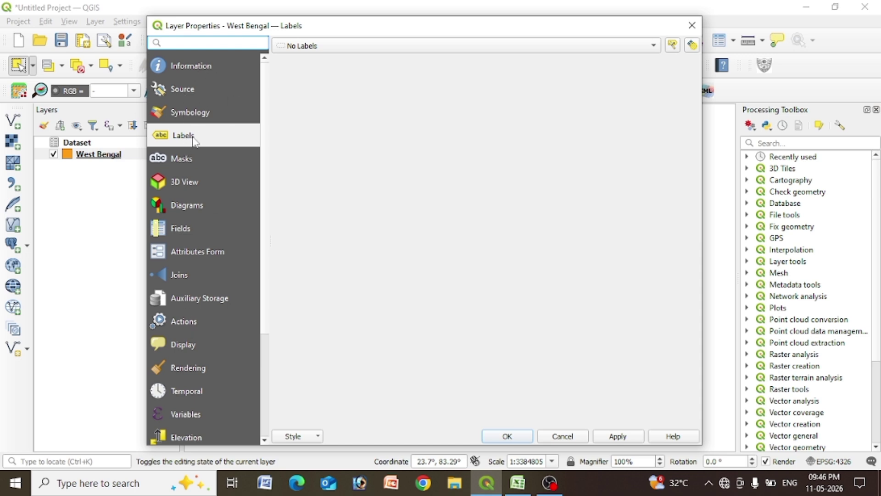
{"action": "left_click", "coordinate": [177, 274]}
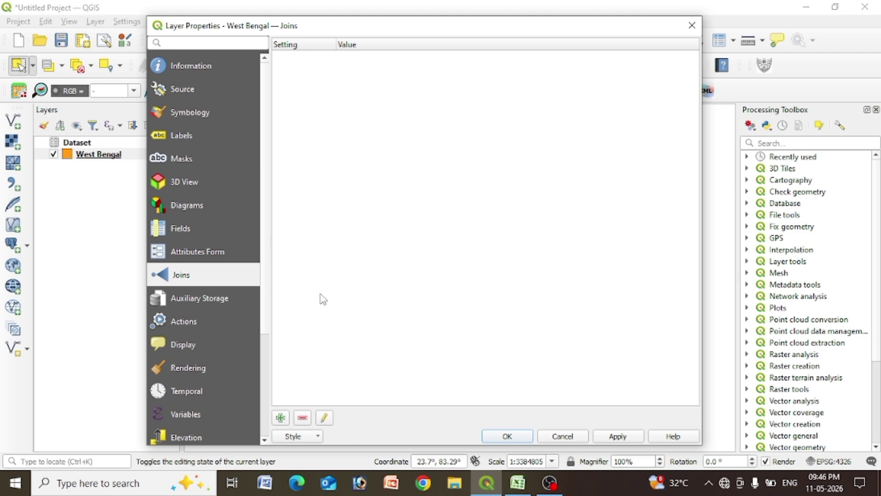
{"action": "left_click", "coordinate": [281, 419]}
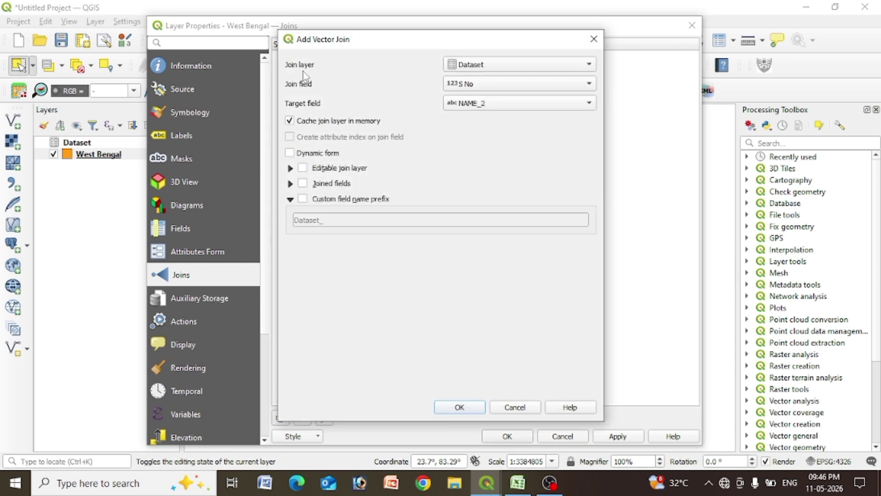
Set up the join with Dataset as join layer, S No as join field and ID as target field
{"action": "left_click", "coordinate": [463, 69]}
{"action": "left_click", "coordinate": [481, 68]}
{"action": "left_click", "coordinate": [478, 84]}
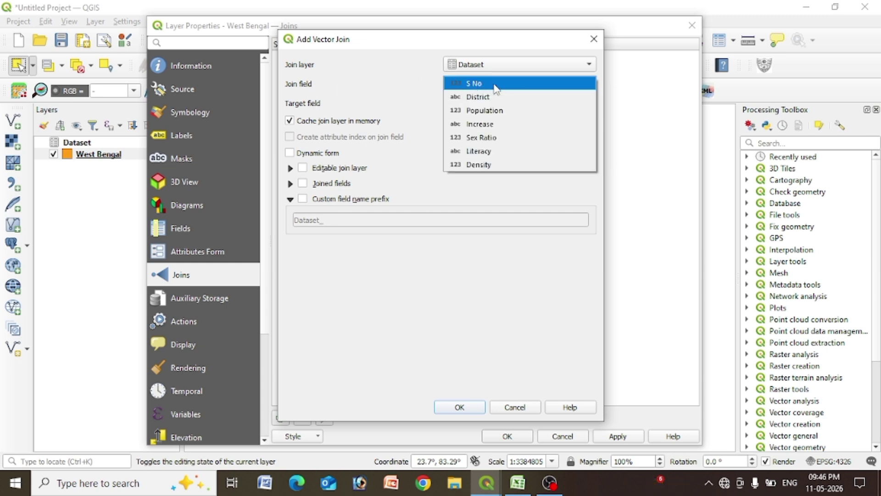
{"action": "left_click", "coordinate": [494, 87]}
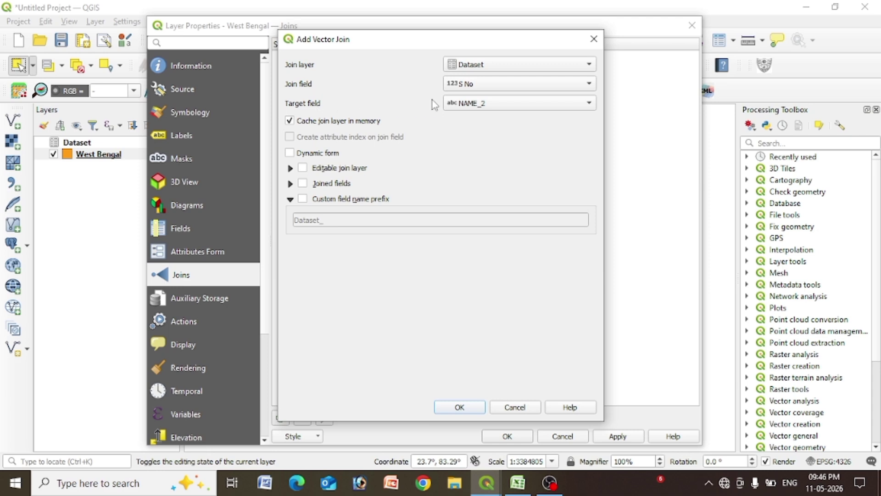
{"action": "left_click", "coordinate": [489, 104]}
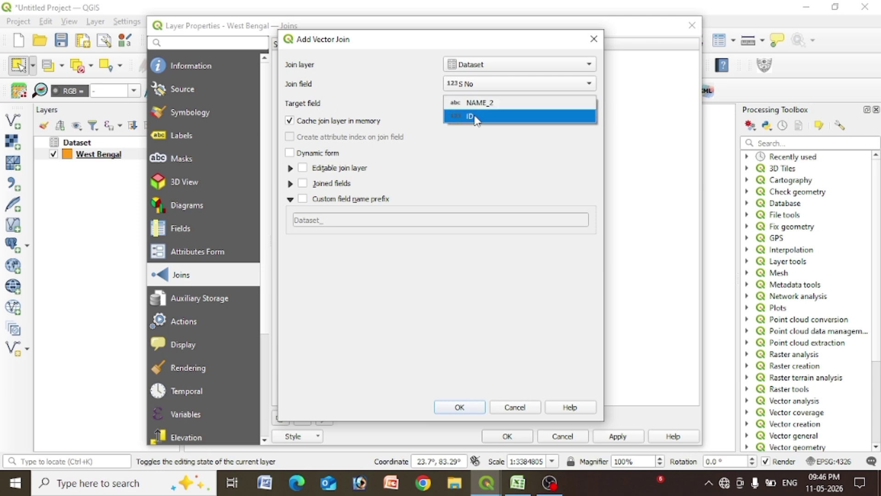
{"action": "left_click", "coordinate": [475, 117]}
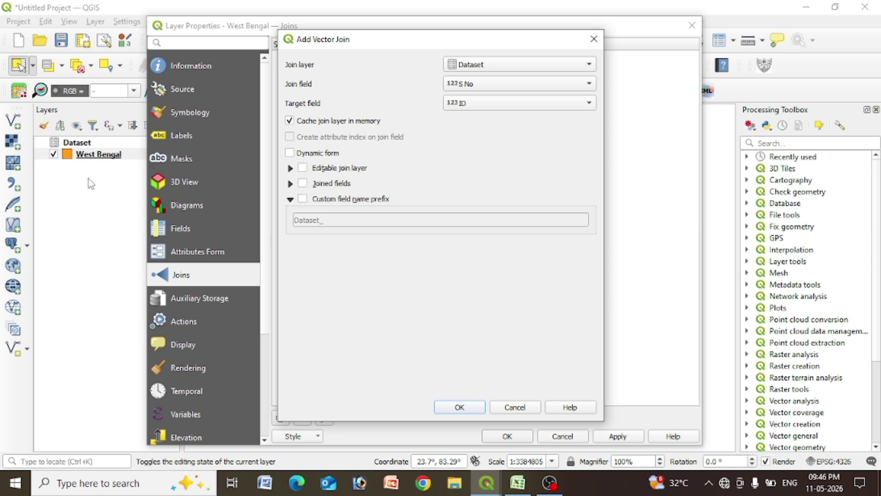
{"action": "left_click", "coordinate": [465, 103]}
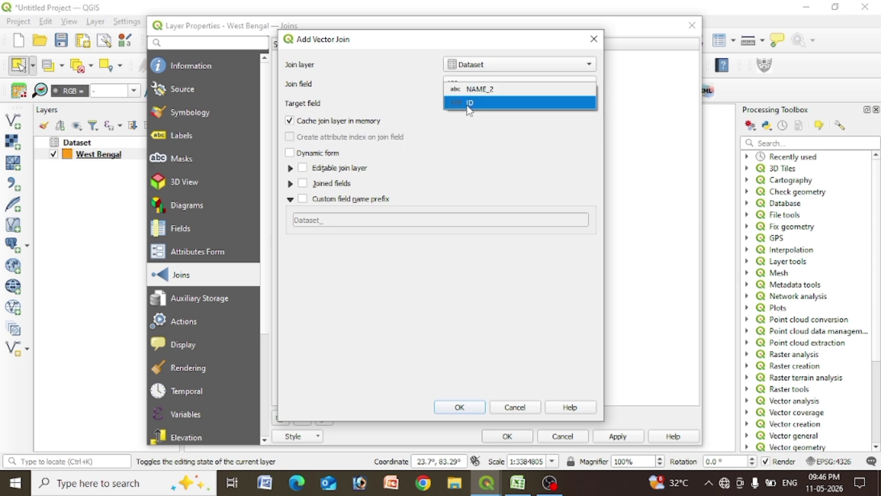
{"action": "left_click", "coordinate": [468, 103]}
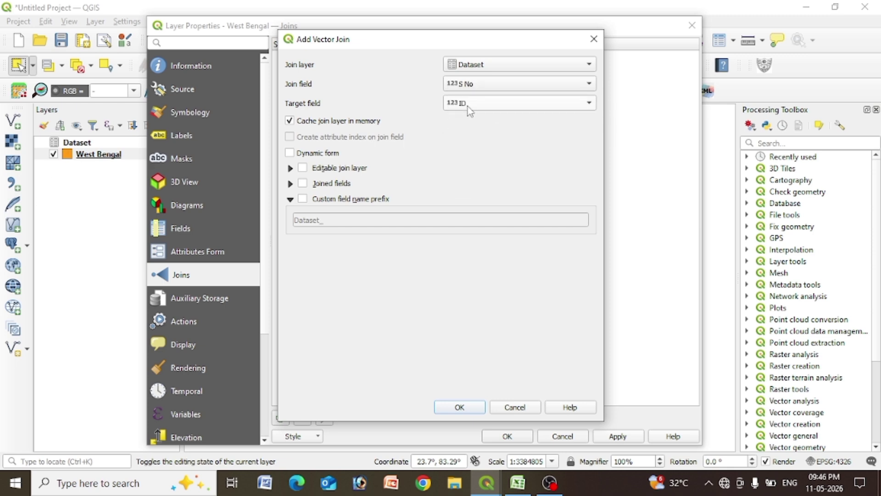
{"action": "left_click", "coordinate": [478, 83]}
{"action": "left_click", "coordinate": [481, 84]}
{"action": "left_click", "coordinate": [488, 107]}
{"action": "left_click", "coordinate": [487, 104]}
Enable the custom field name prefix, leave it empty, and confirm the join and the layer properties
{"action": "left_click", "coordinate": [302, 200]}
{"action": "left_click", "coordinate": [336, 221]}
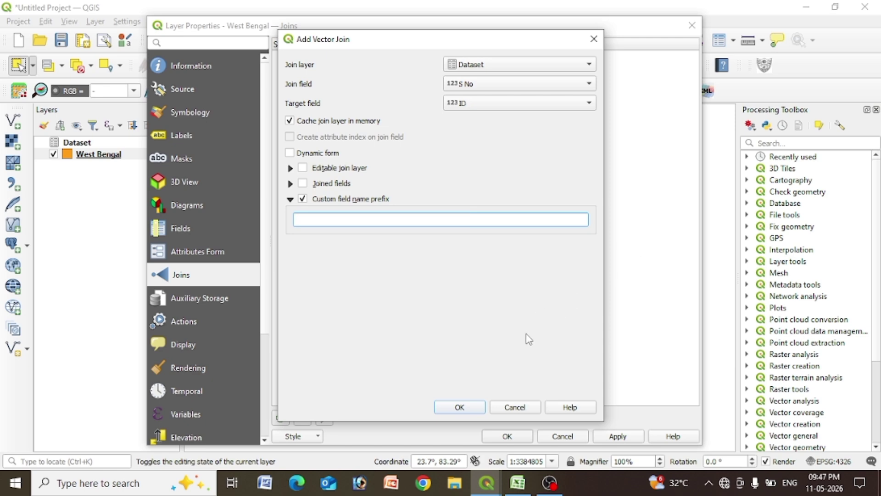
{"action": "left_click", "coordinate": [468, 407]}
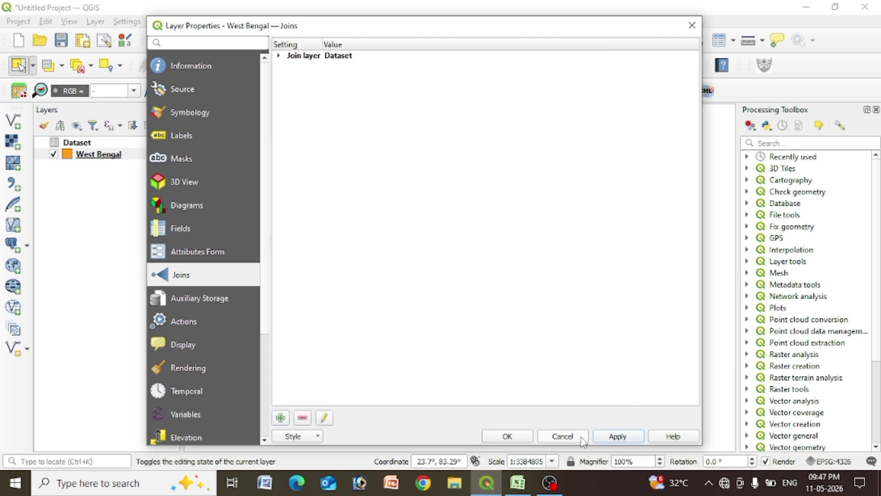
{"action": "left_click", "coordinate": [507, 436]}
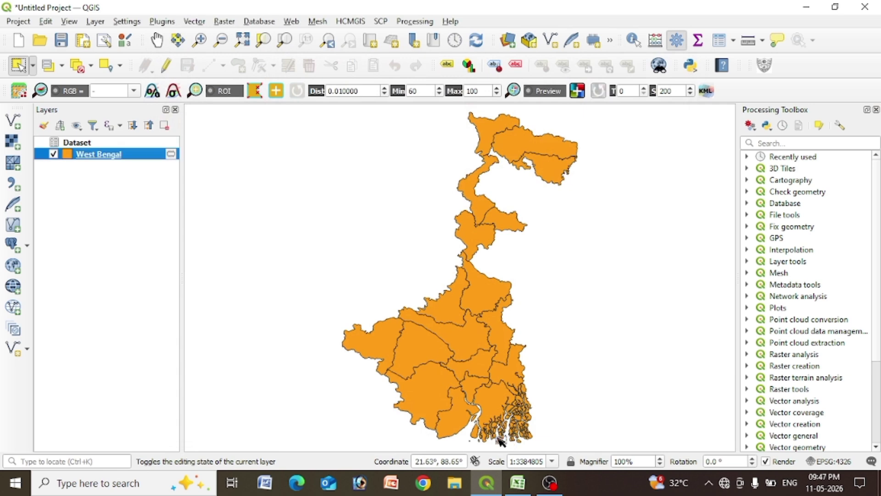
Check the joined census columns in the West Bengal layer's attribute table, close it and restore the full map extent
{"action": "right_click", "coordinate": [114, 157]}
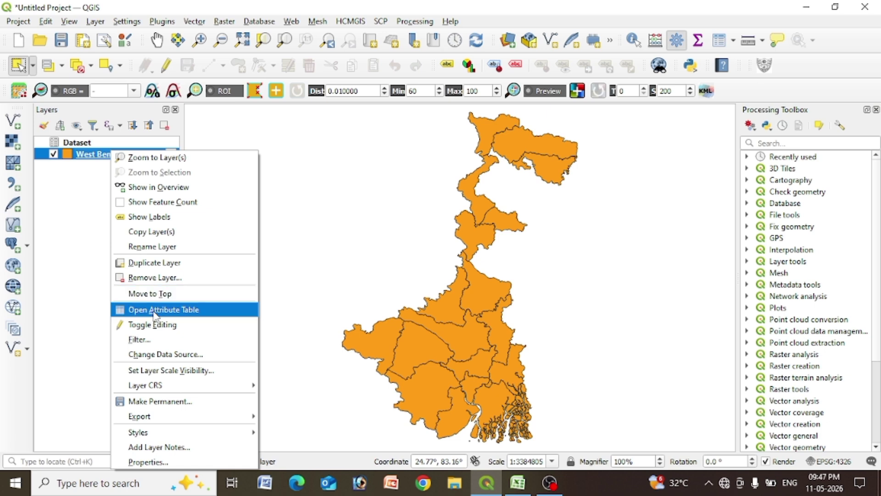
{"action": "right_click", "coordinate": [79, 156]}
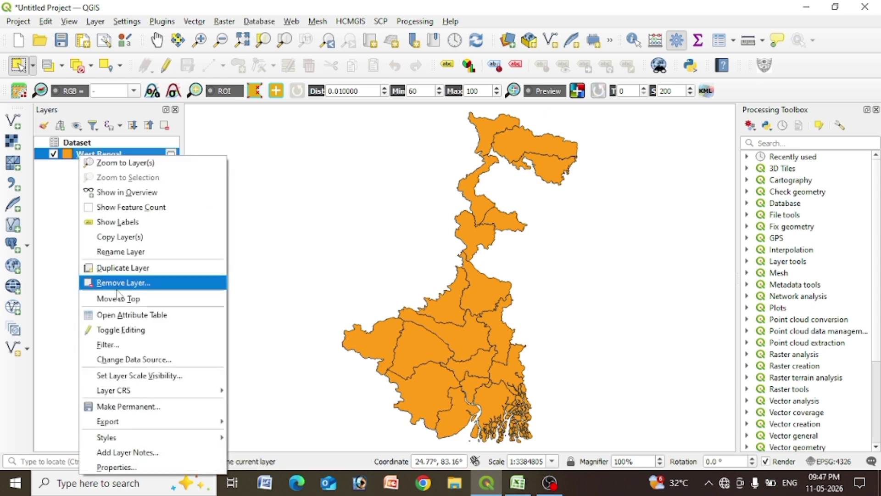
{"action": "left_click", "coordinate": [125, 316]}
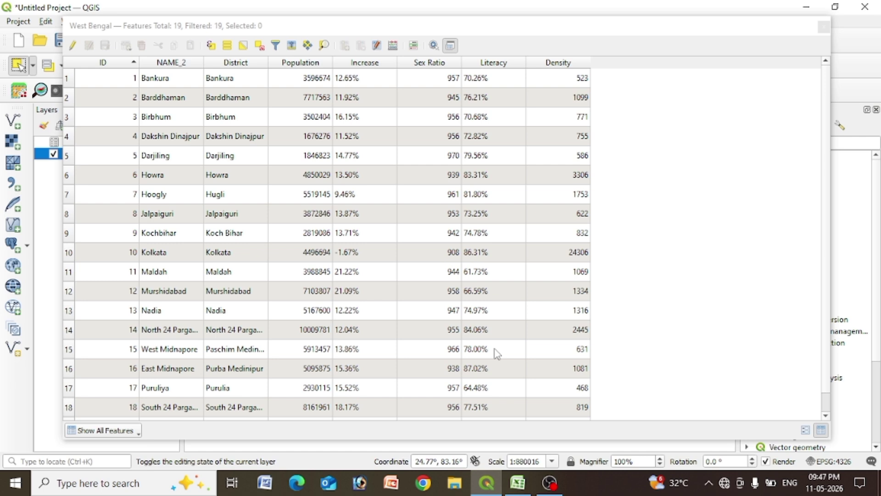
{"action": "left_click", "coordinate": [824, 26]}
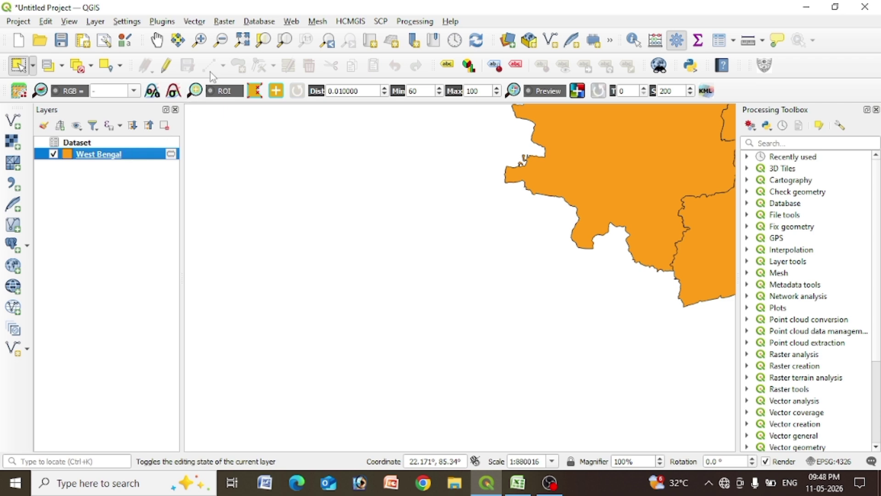
{"action": "left_click", "coordinate": [285, 42]}
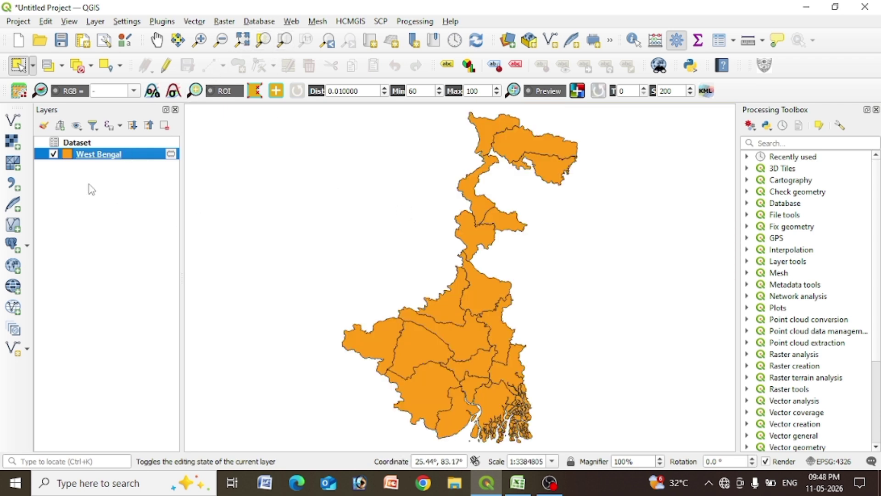
Reopen the West Bengal attribute table to review the district records with their joined fields, and close it
{"action": "left_click", "coordinate": [91, 145]}
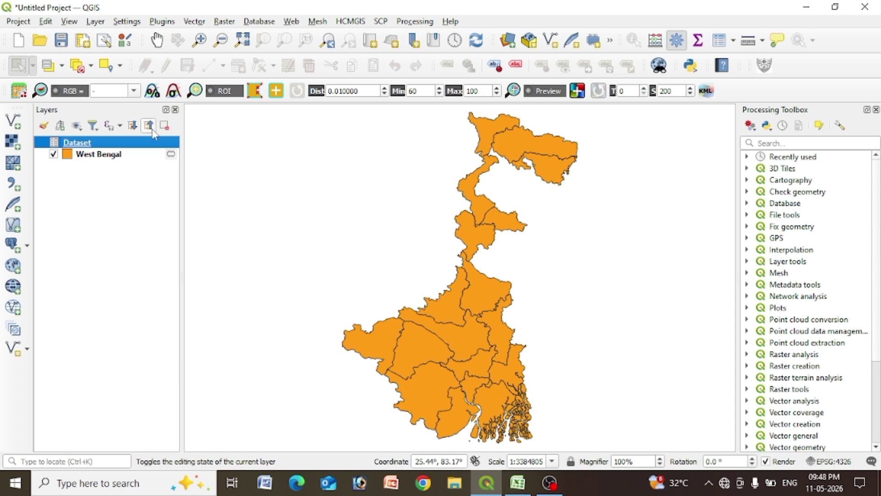
{"action": "right_click", "coordinate": [92, 155]}
{"action": "left_click", "coordinate": [125, 312]}
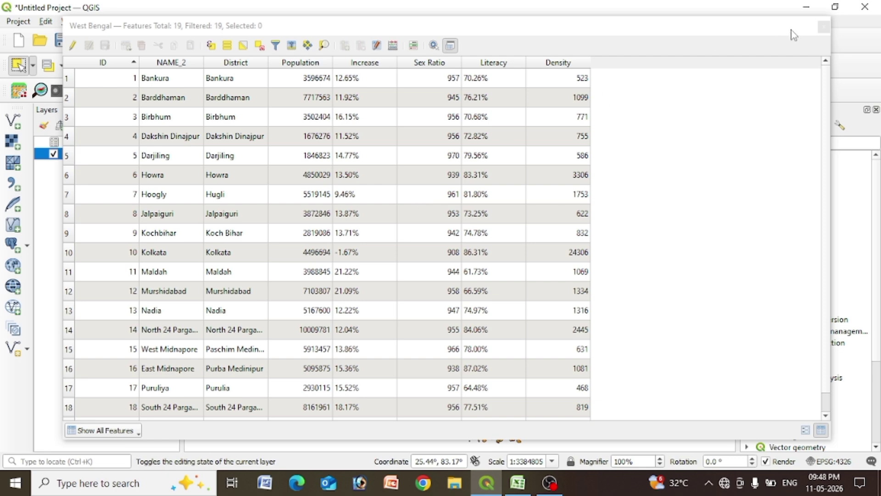
{"action": "left_click", "coordinate": [824, 27]}
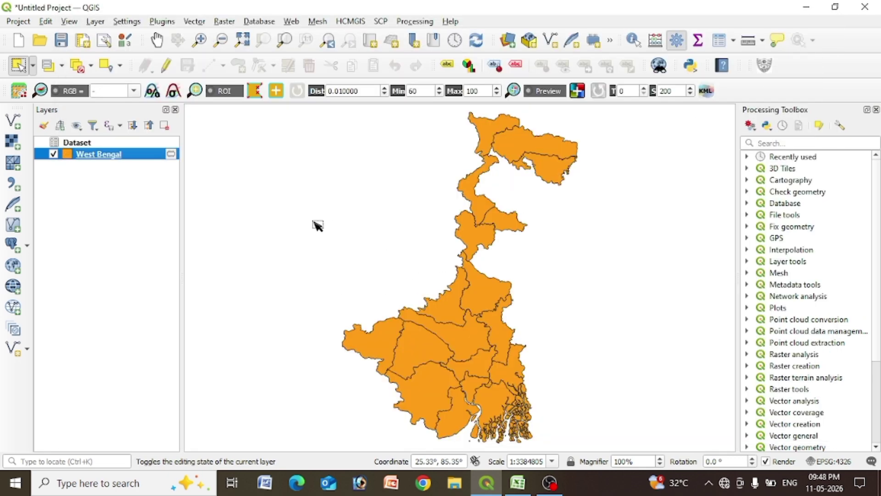
{"action": "right_click", "coordinate": [101, 158]}
{"action": "mouse_move", "coordinate": [144, 420]}
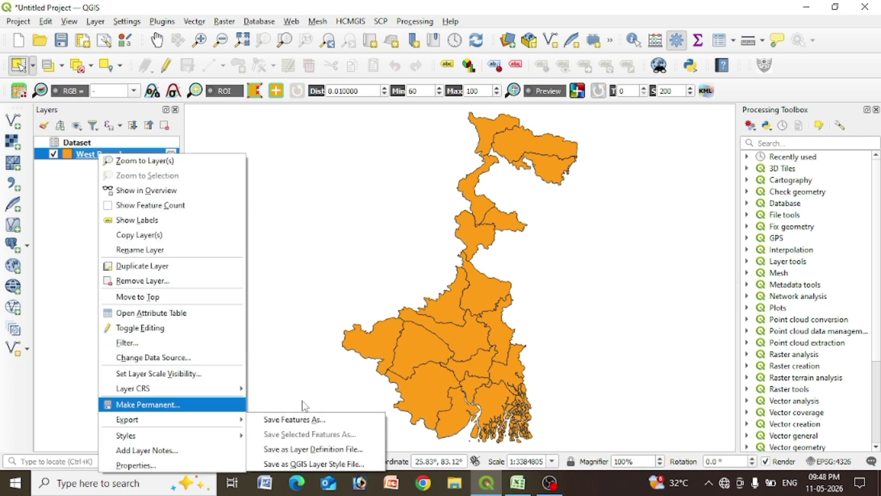
{"action": "left_click", "coordinate": [299, 420]}
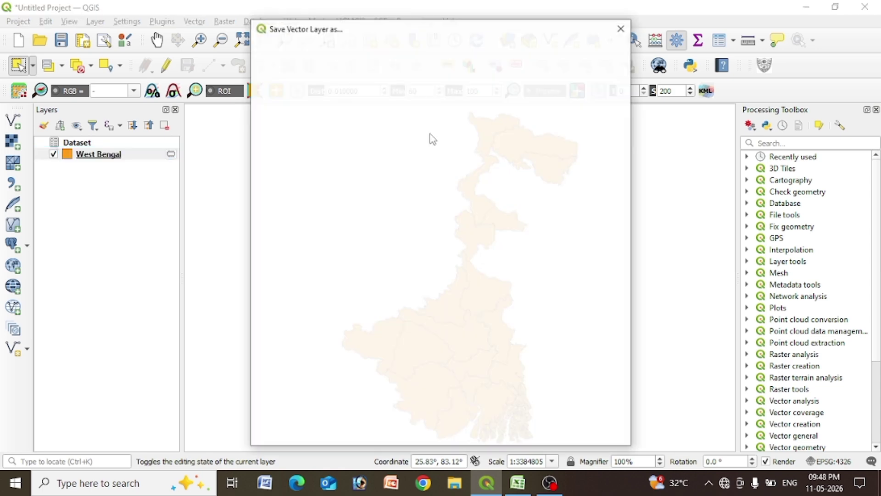
{"action": "left_click", "coordinate": [621, 28]}
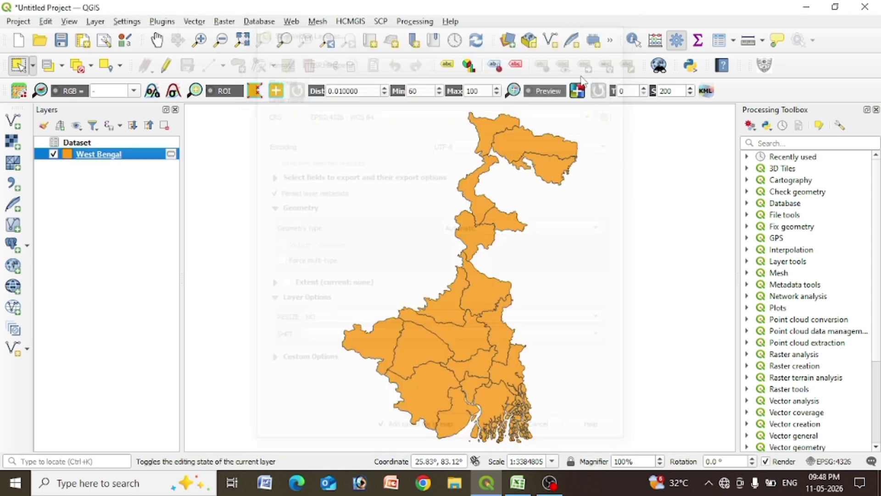